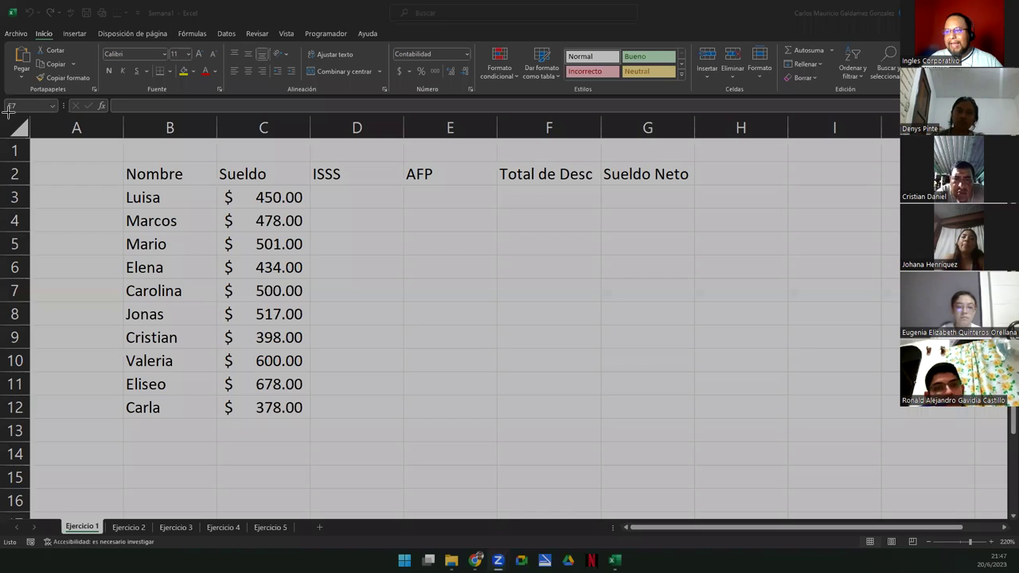
- Capture a screen snip of the Ejercicio 1 worksheet area containing the salary table
key(super+shift+s)
drag(1, 112, 901, 511)
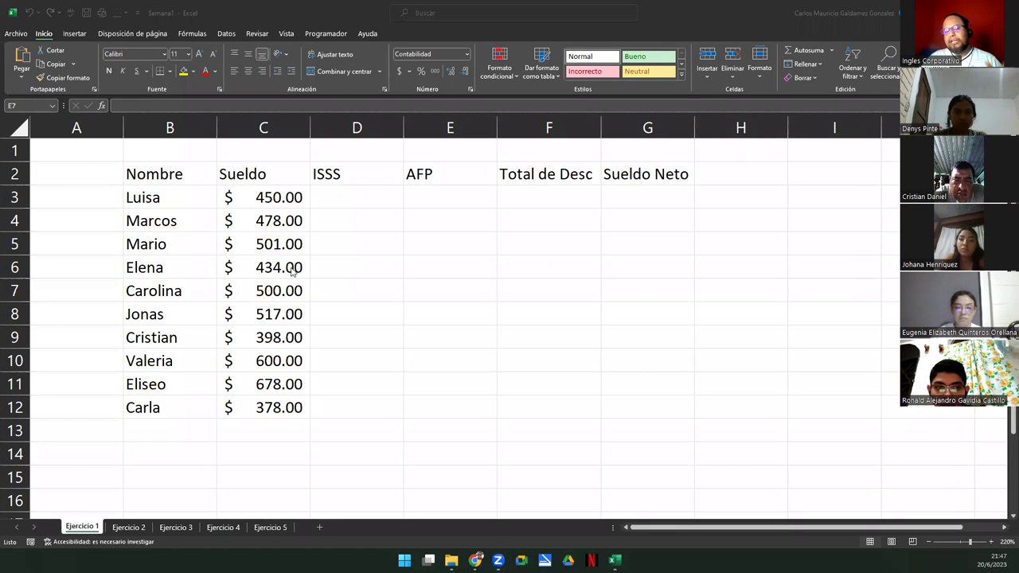
click(146, 176)
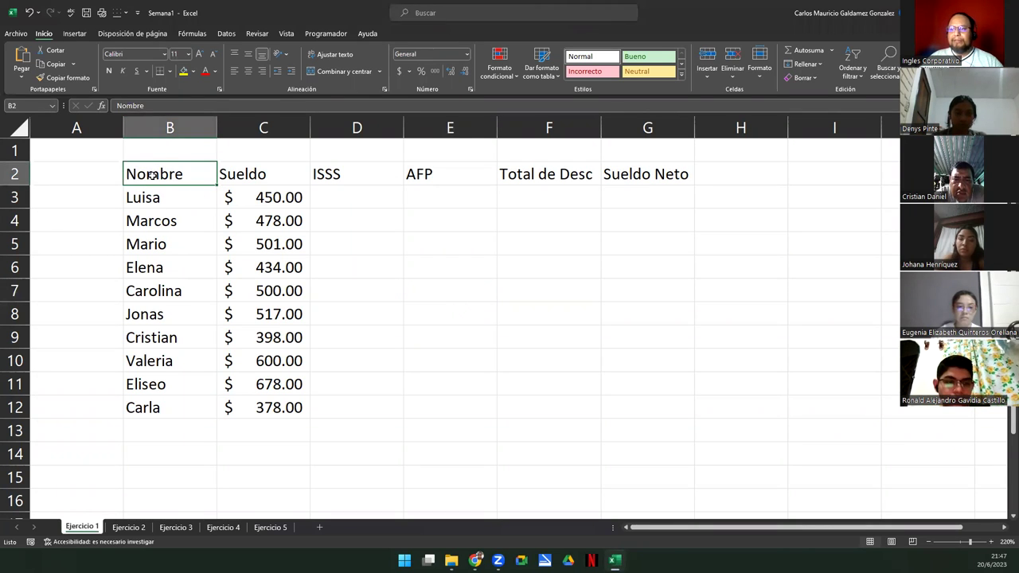
key(Down)
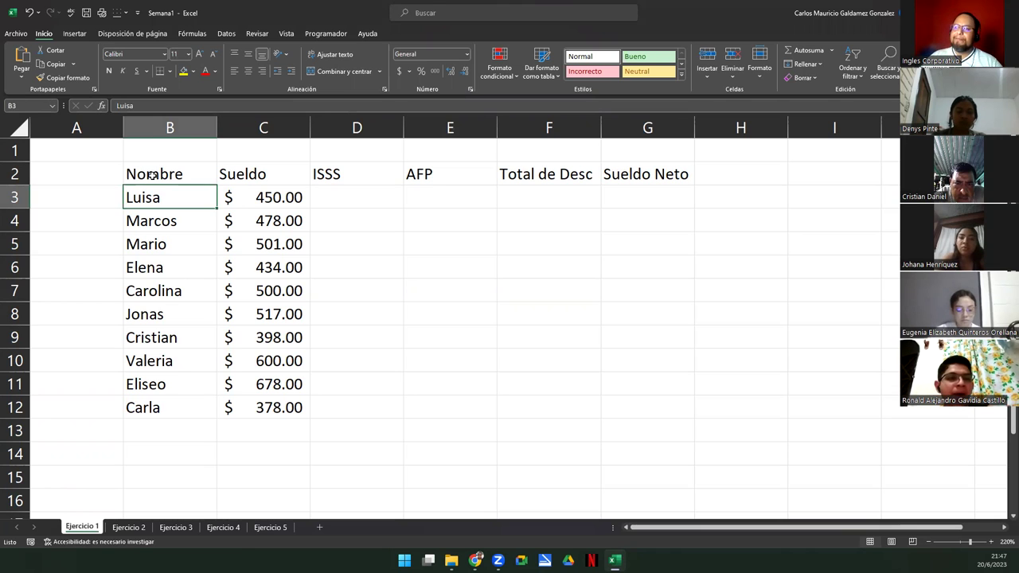
click(260, 175)
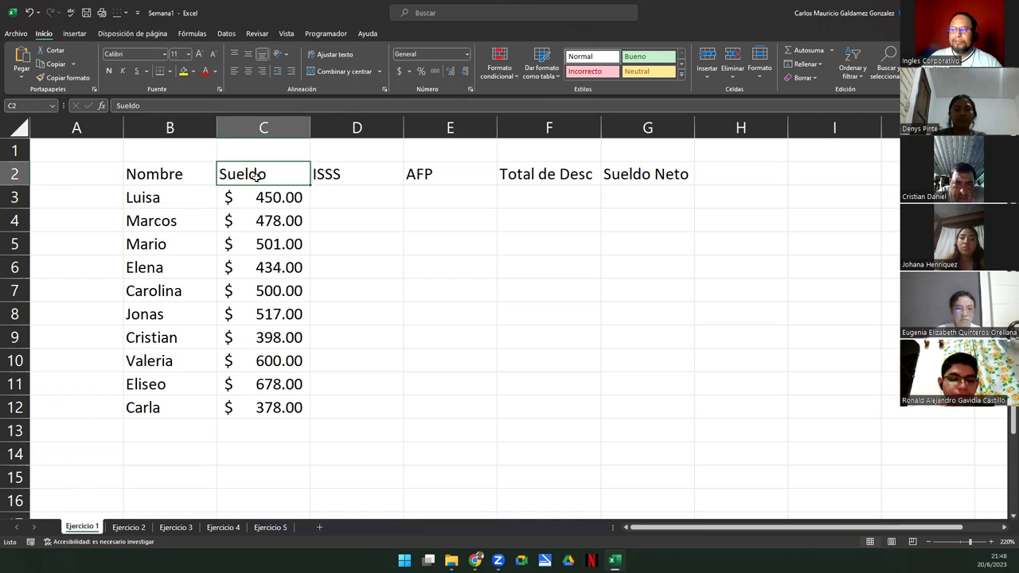
click(15, 180)
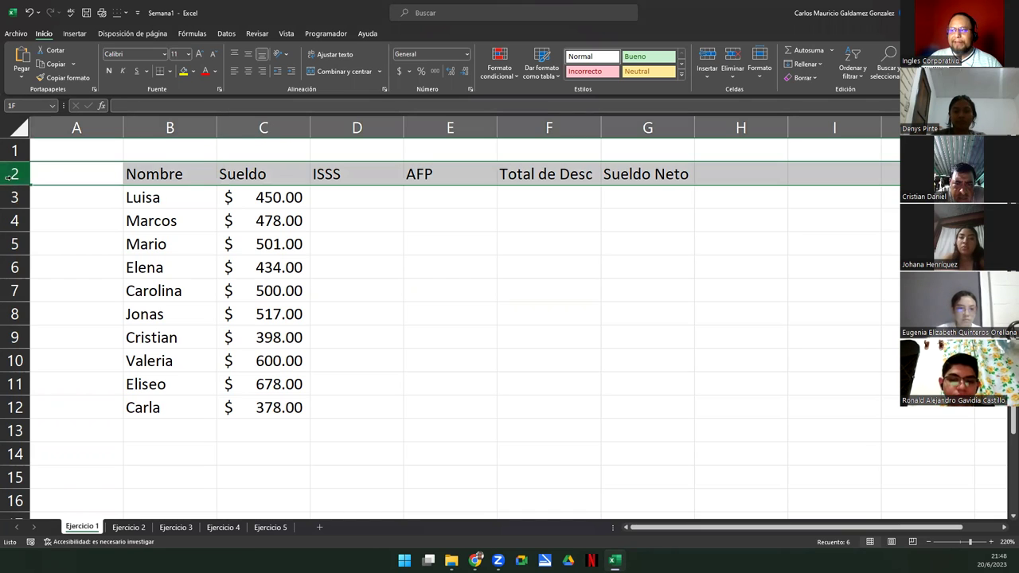
click(259, 151)
click(254, 172)
- Apply the Número format to the Sueldo amounts in C3:C12
click(248, 205)
drag(247, 208, 254, 410)
click(466, 54)
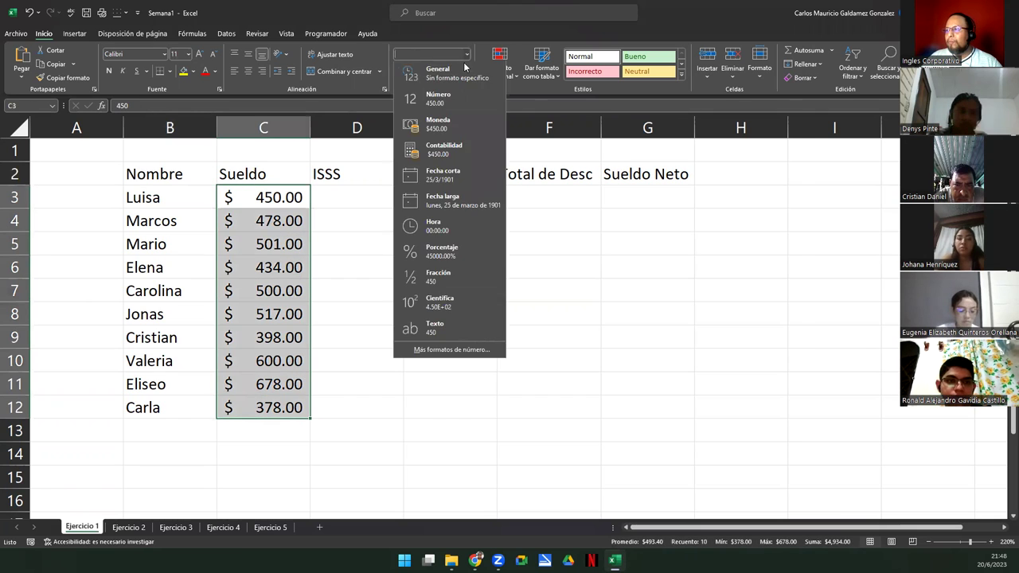
click(458, 102)
click(269, 317)
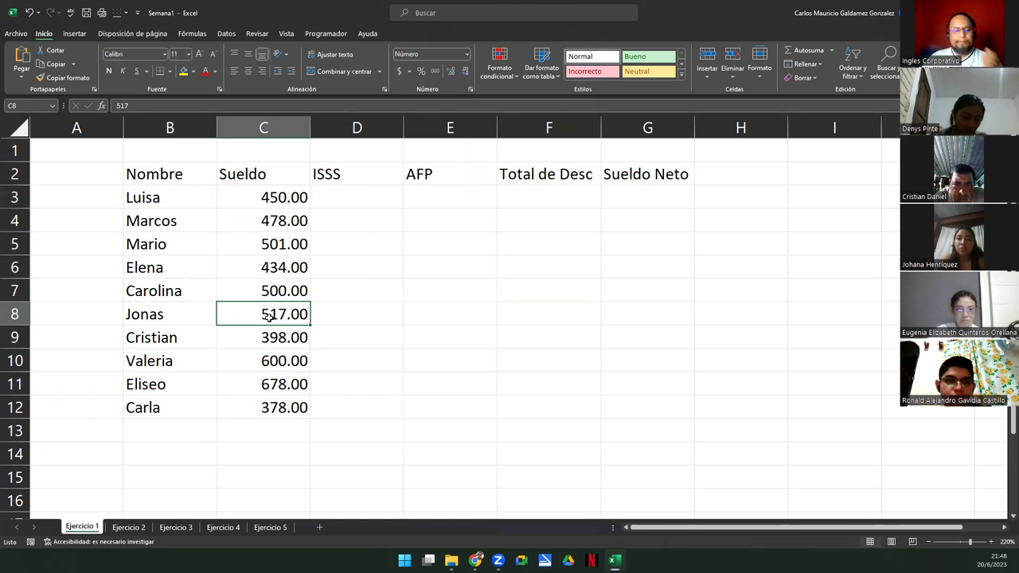
- Review the ISSS, AFP, Total de Desc and Sueldo Neto headings in row 2 of the salary table
click(333, 200)
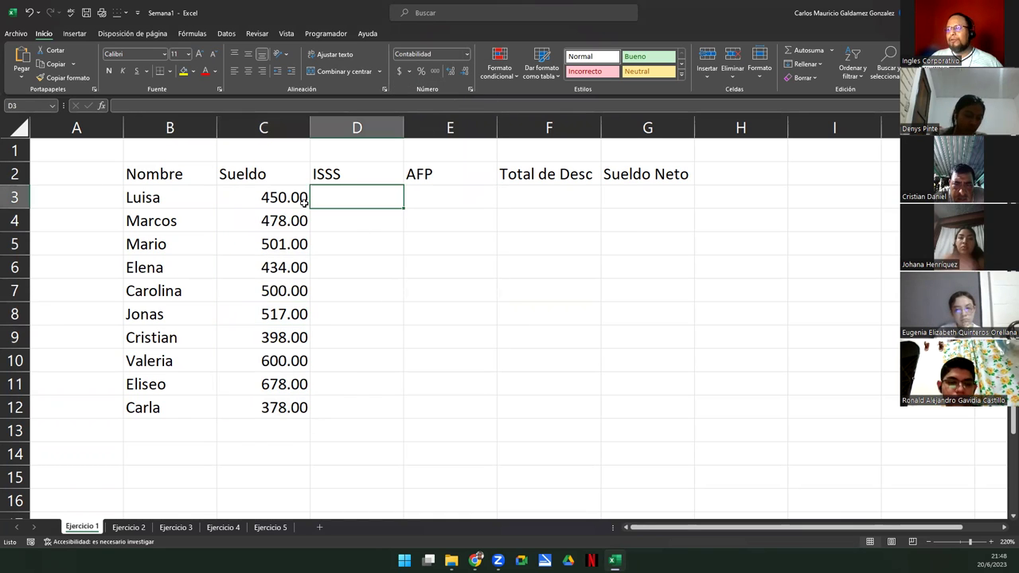
click(349, 174)
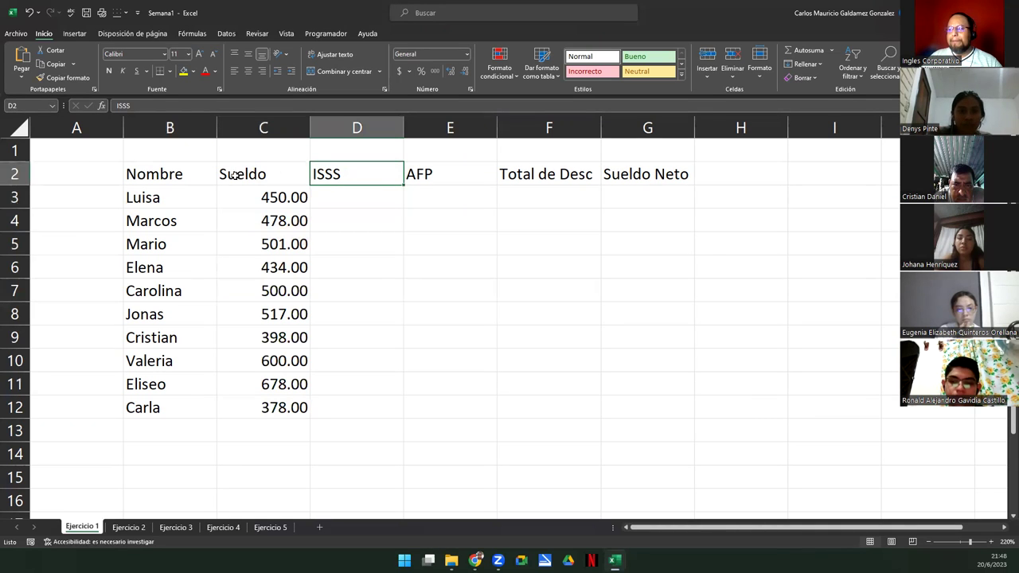
click(450, 180)
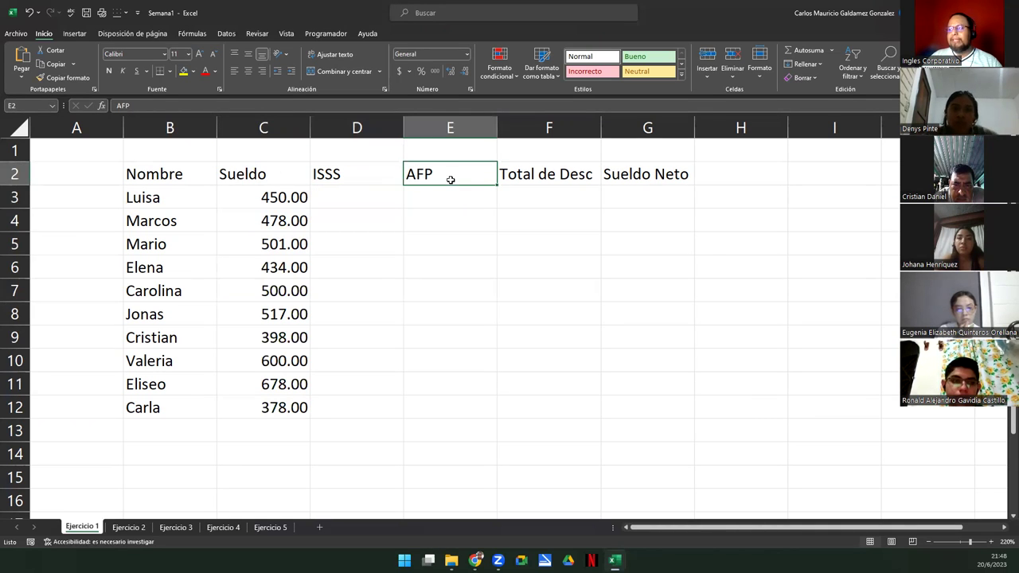
drag(521, 175, 657, 175)
click(544, 177)
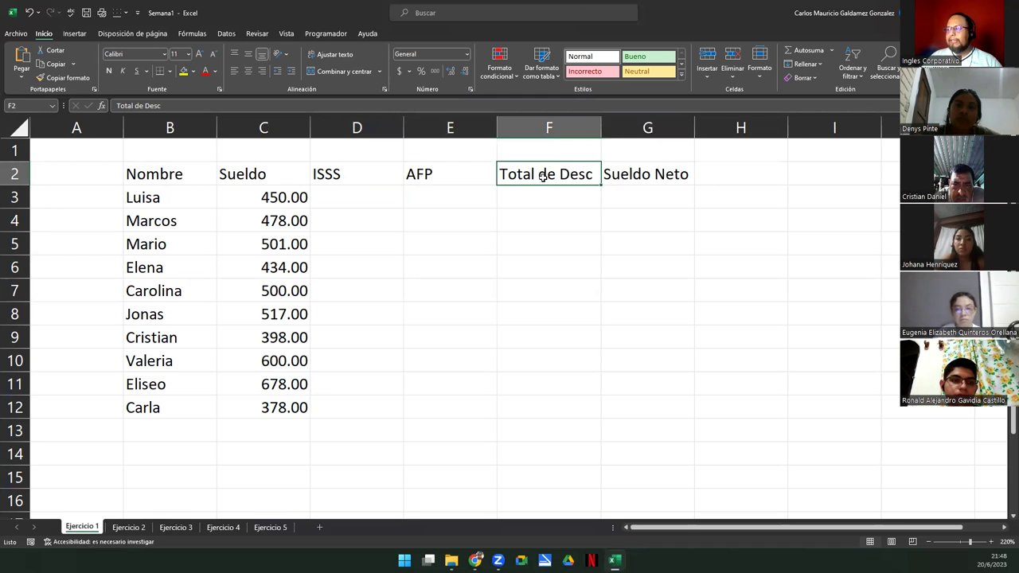
click(634, 175)
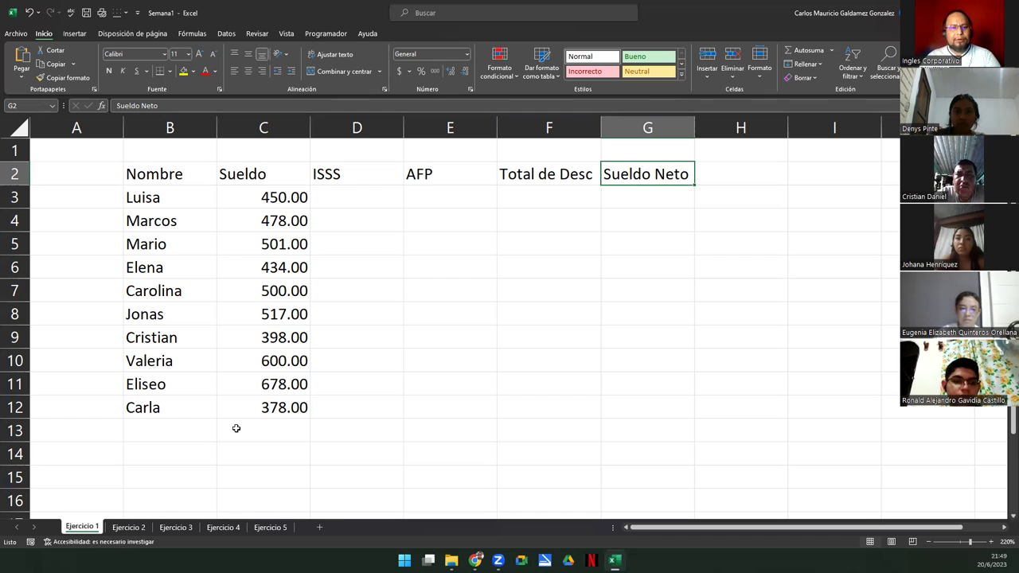
click(235, 429)
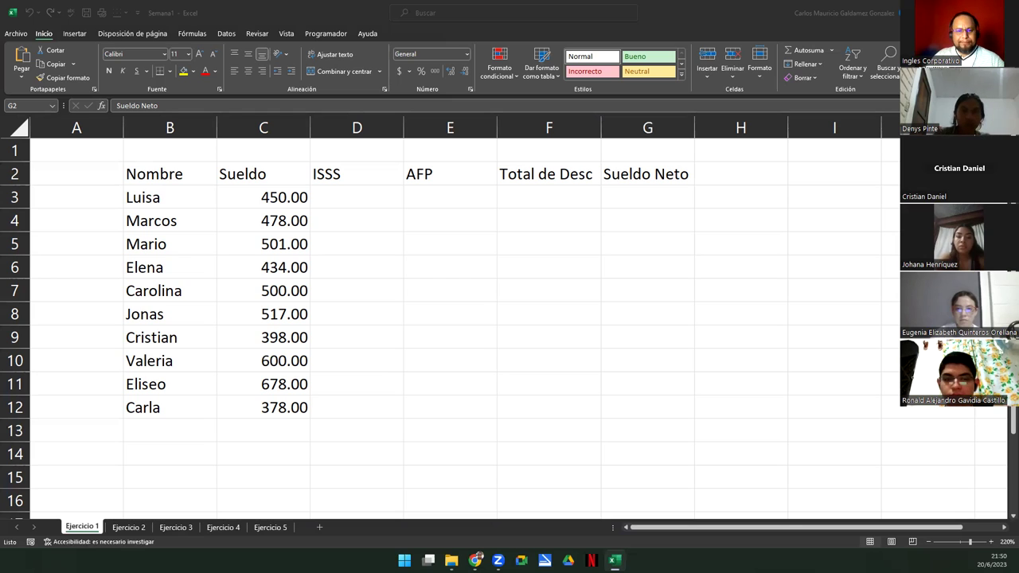
key(alt+Tab)
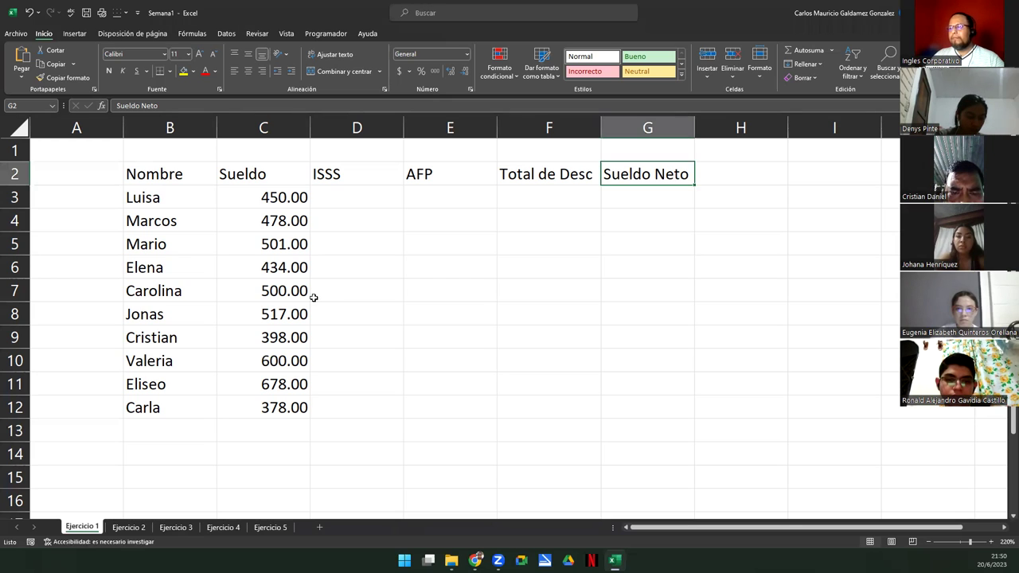
click(360, 270)
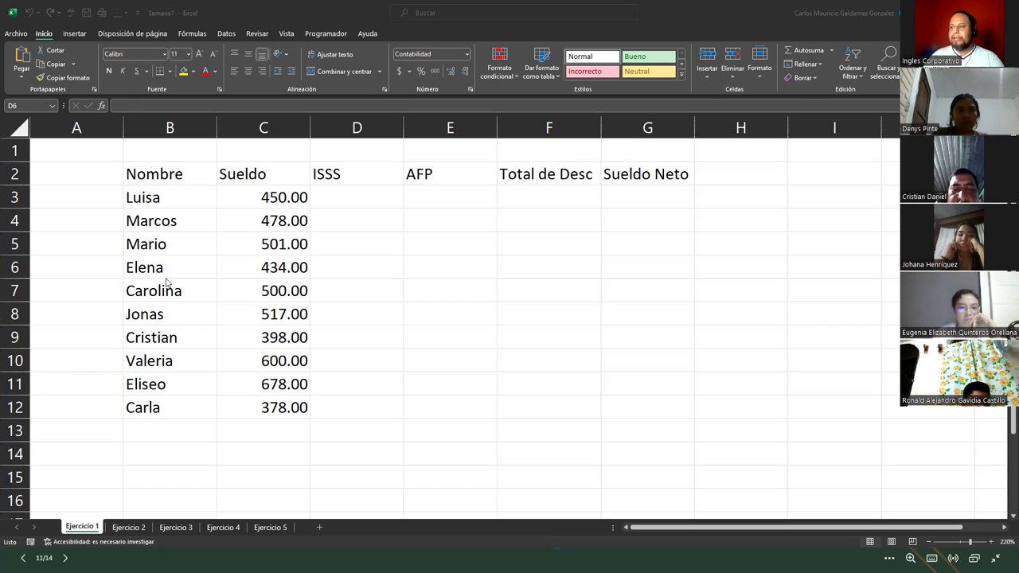
key(alt+Tab)
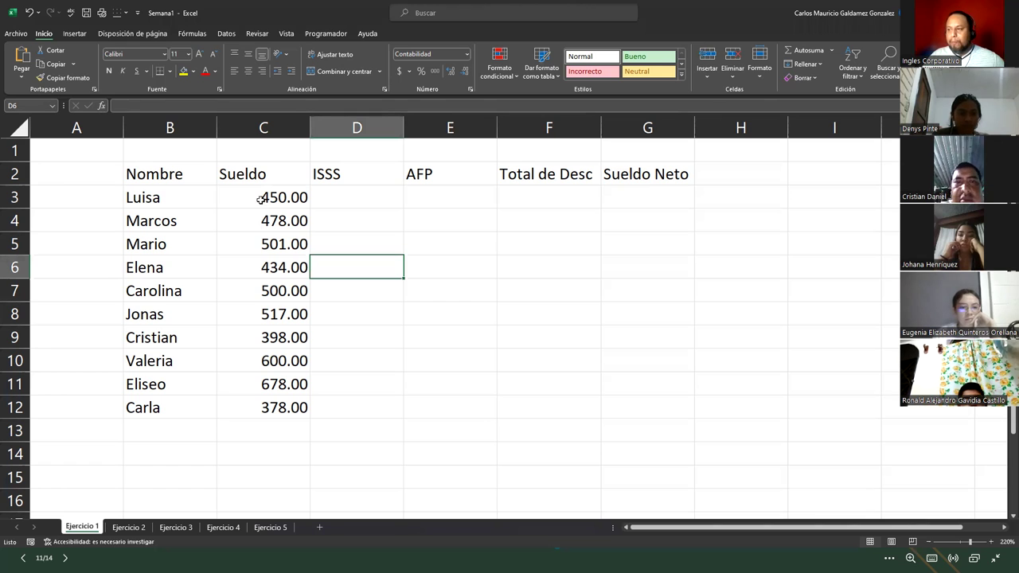
- Examine the Nombre and Sueldo data, the total and net salary headings, and the empty ISSS and AFP columns down to row 12
drag(257, 194, 261, 412)
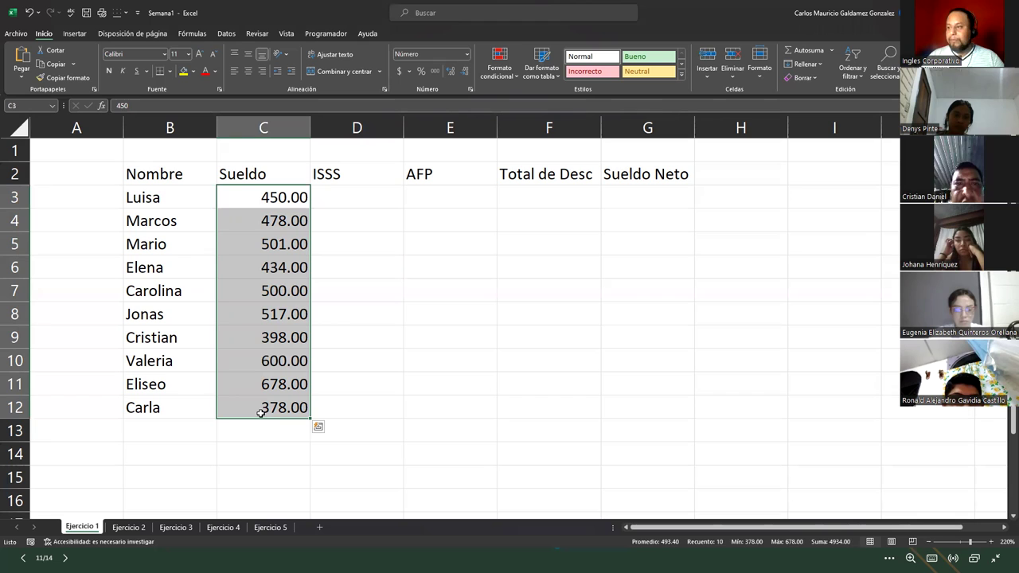
click(283, 270)
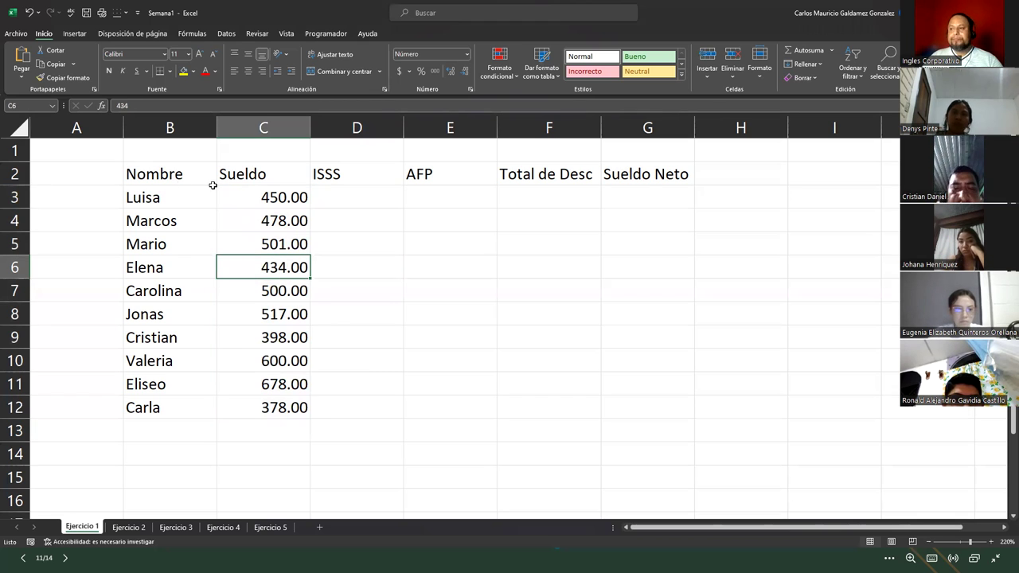
drag(151, 169, 165, 397)
drag(264, 173, 284, 399)
drag(355, 174, 440, 174)
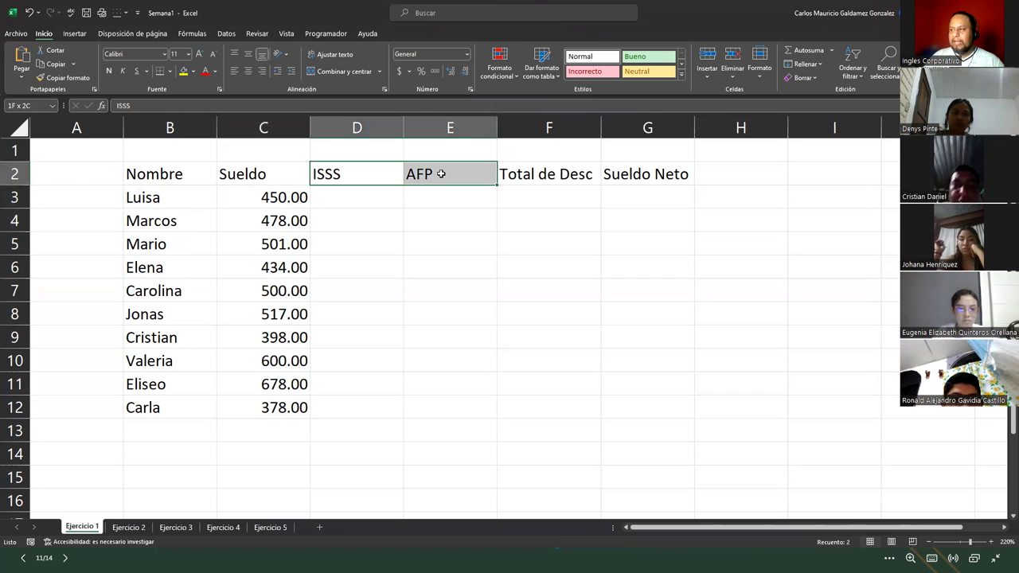
click(535, 175)
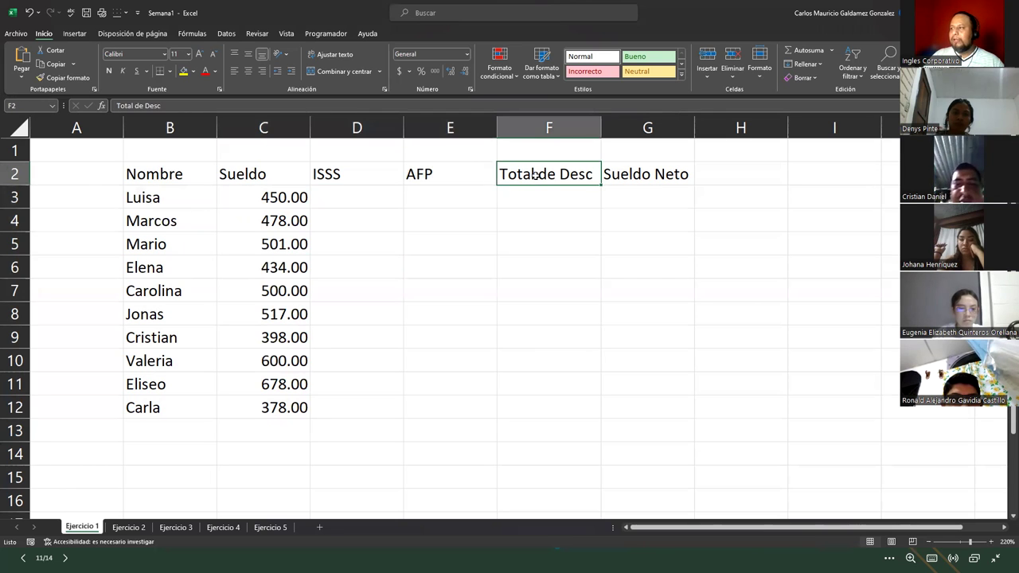
click(654, 174)
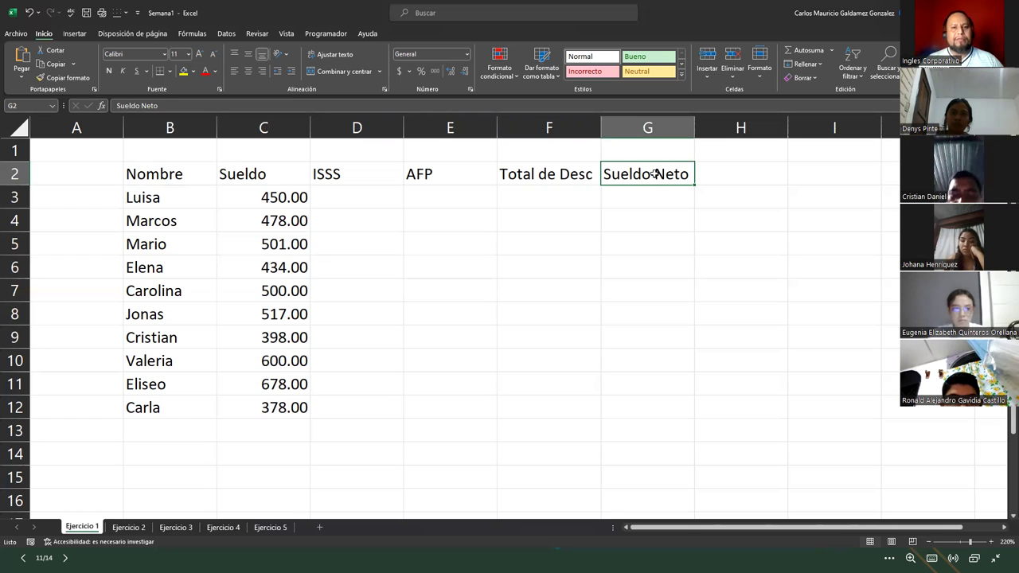
drag(364, 195, 428, 196)
drag(360, 177, 377, 404)
drag(428, 168, 440, 420)
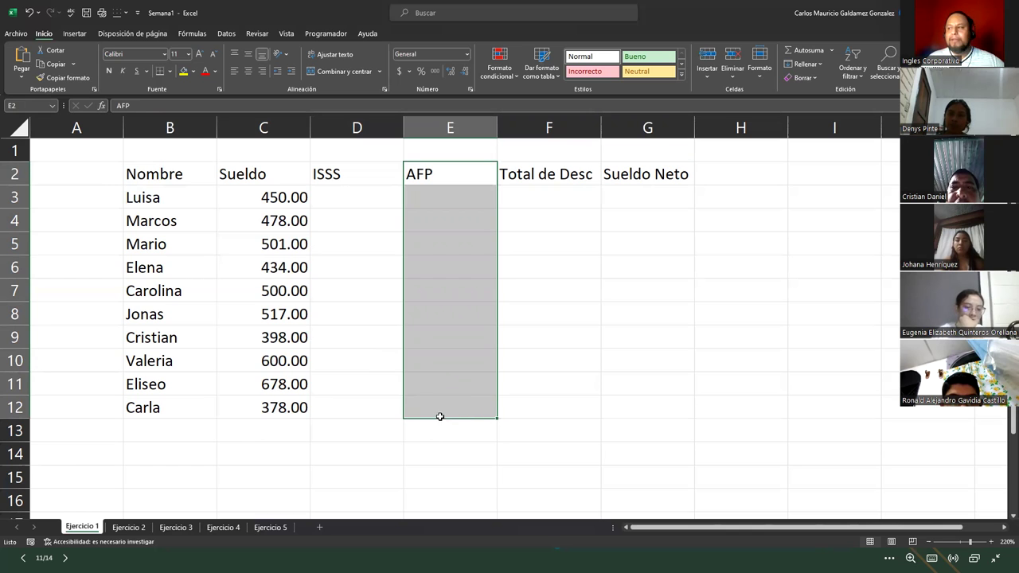
- Enter the deduction rates above their headings: 3% for ISSS in D1 and 7.25% for AFP in E1
click(364, 152)
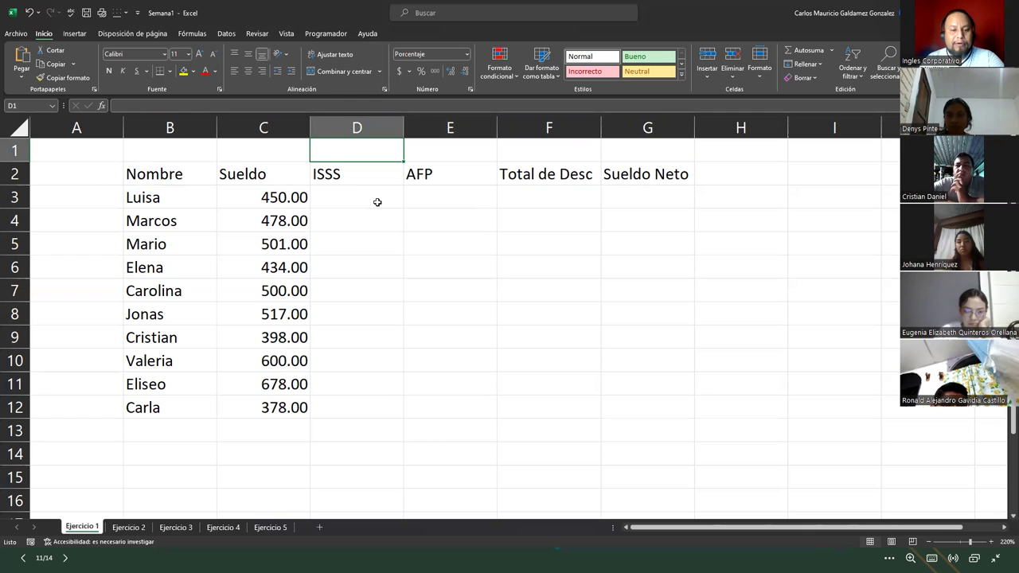
text(3%)
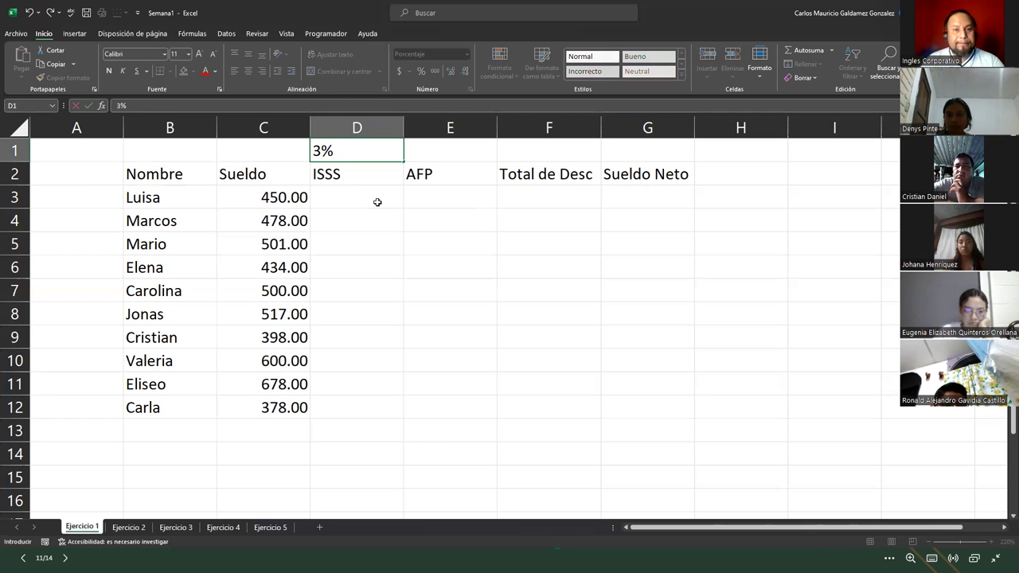
key(Tab)
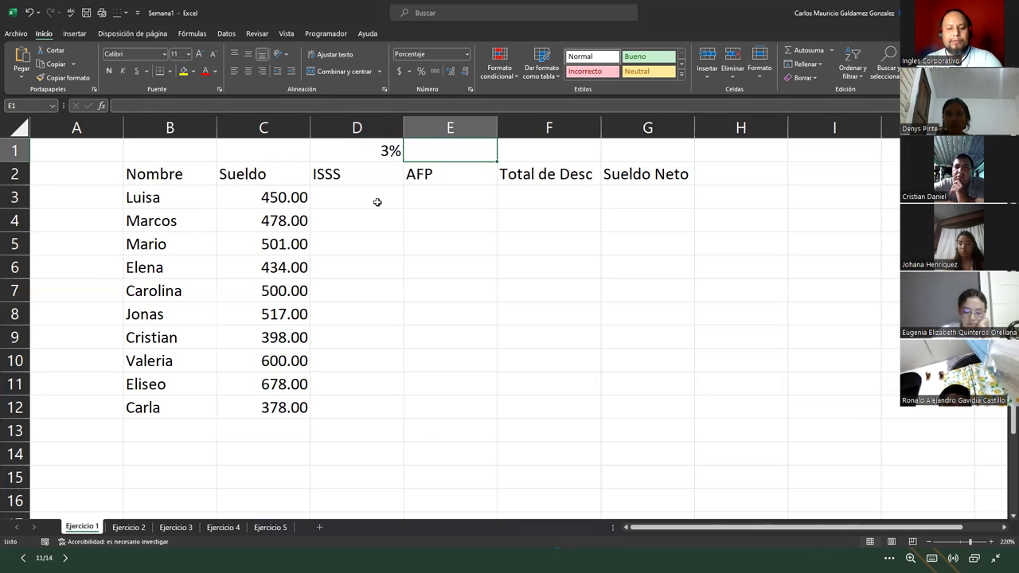
text(7.25)
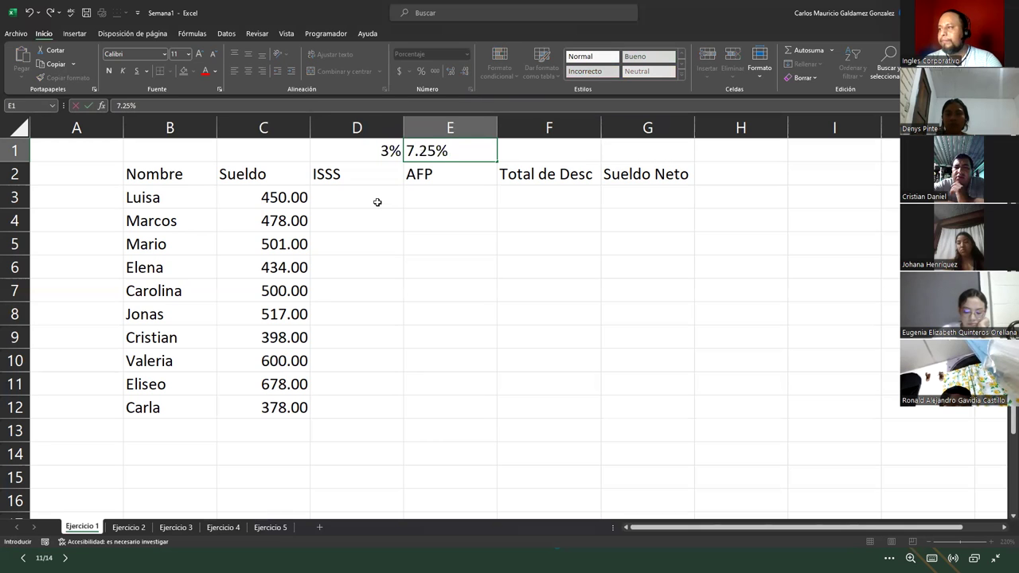
key(Return)
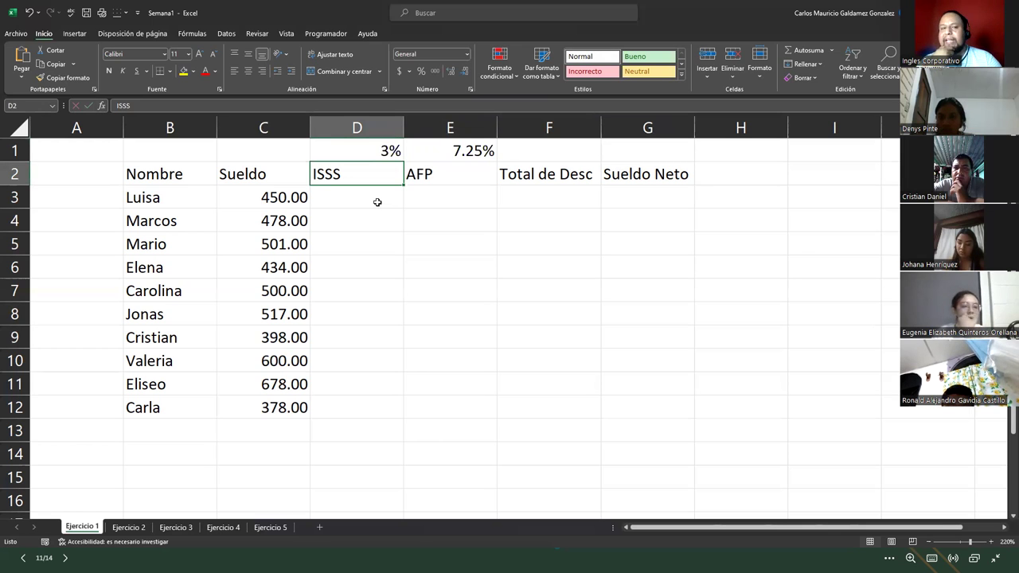
- Calculate the first employee's ISSS deduction in D3 with the formula +450*3%
click(378, 202)
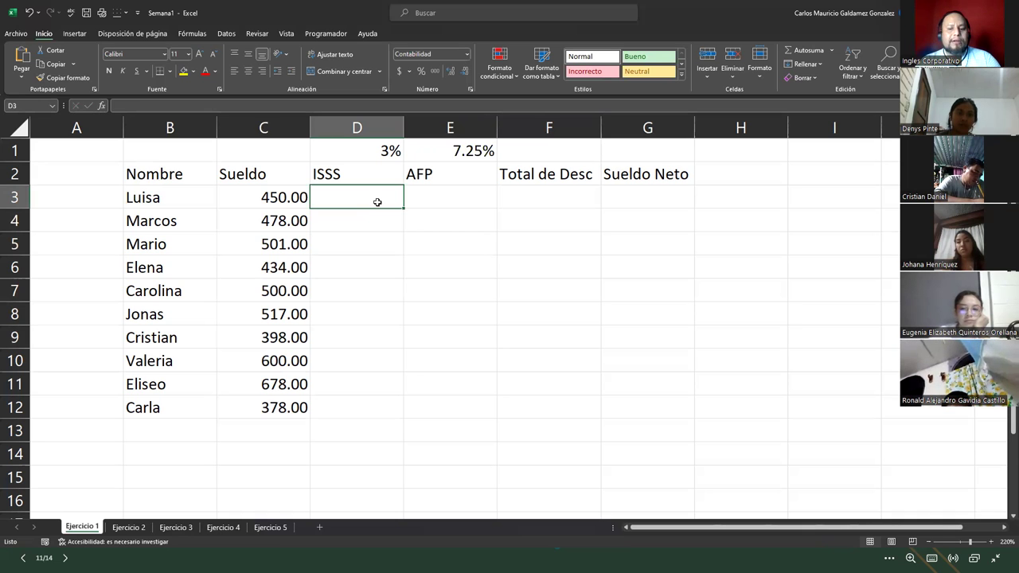
text(=)
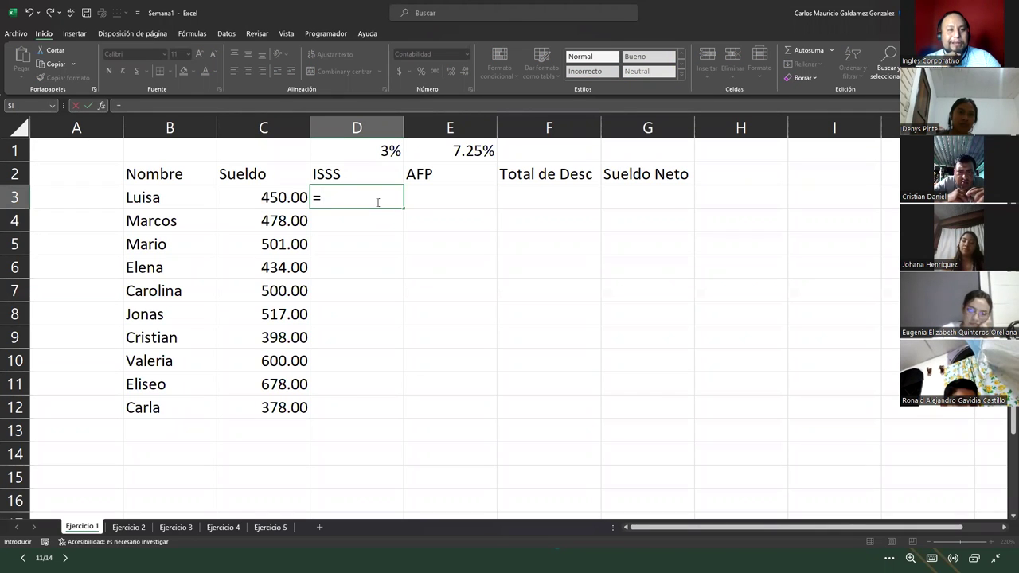
key(BackSpace)
text(+)
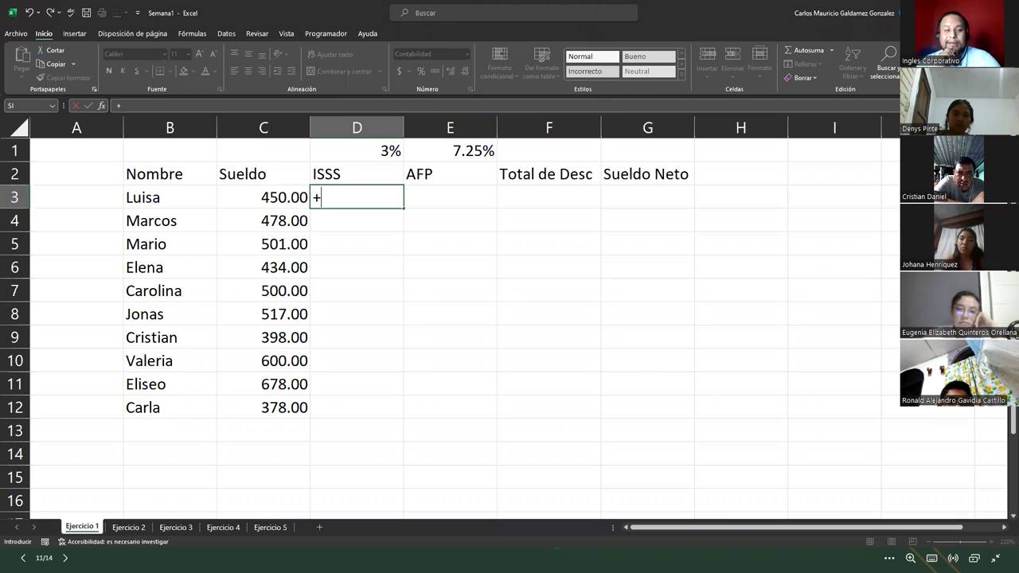
text(450)
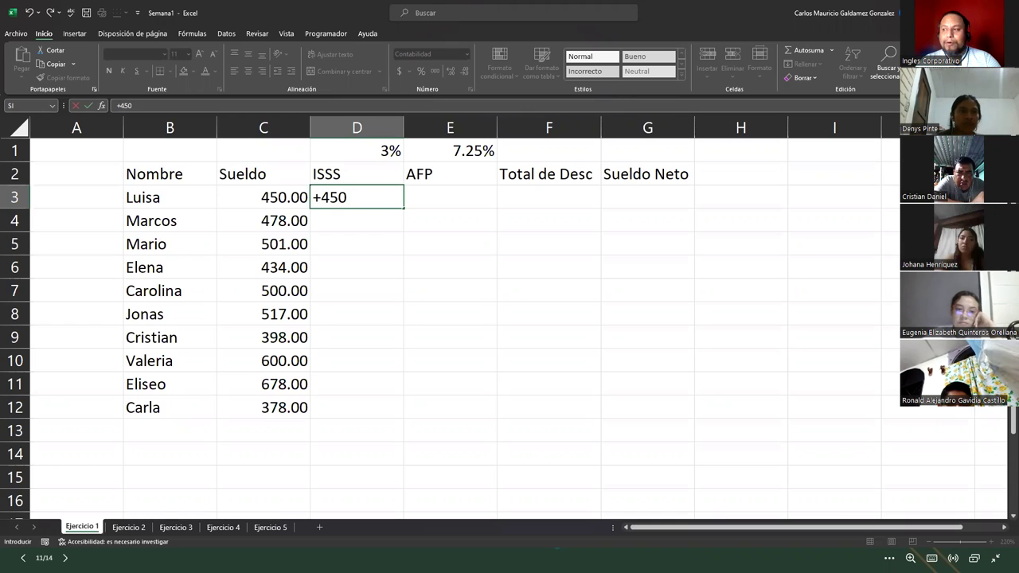
text(*)
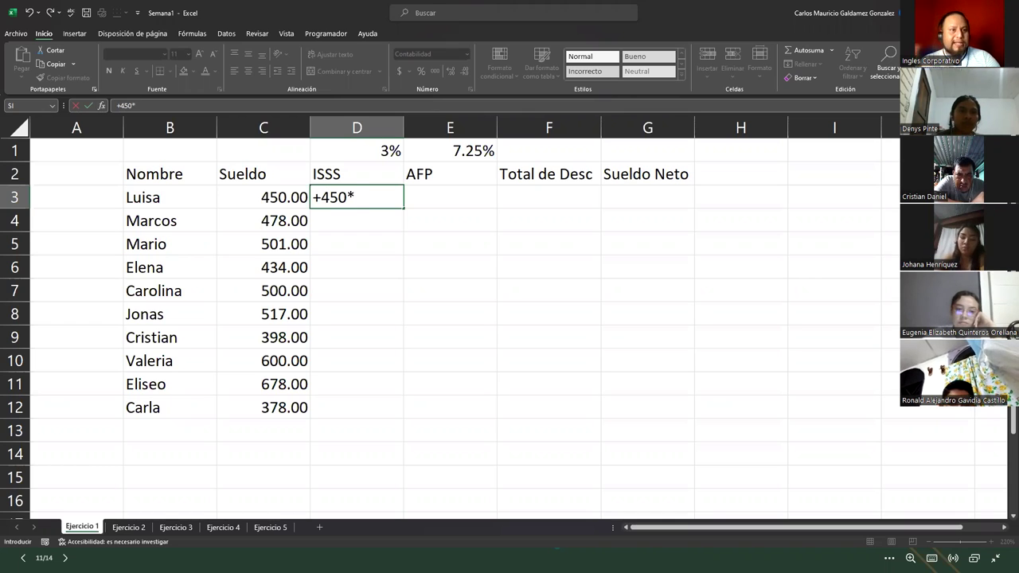
text(3%)
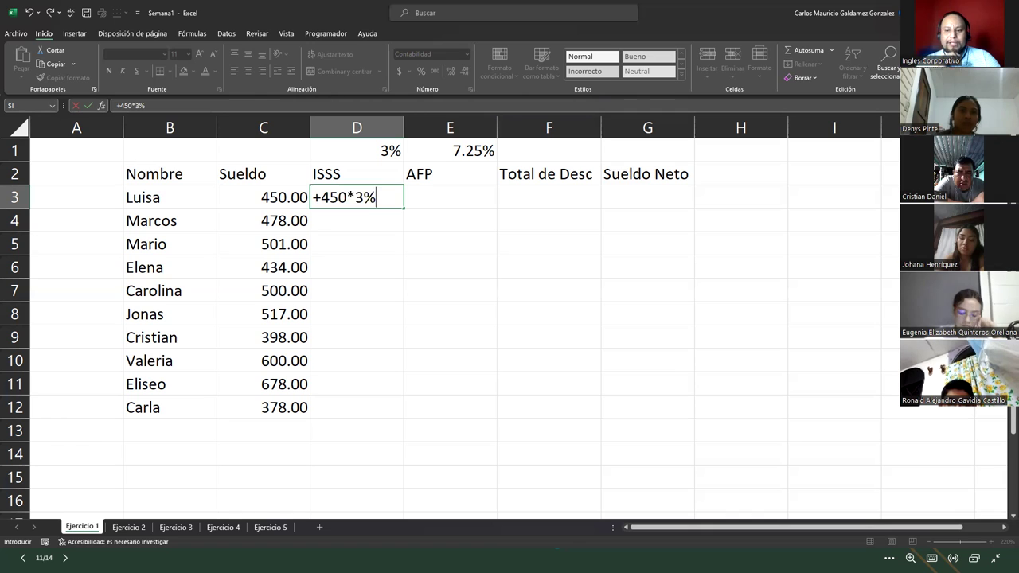
key(Return)
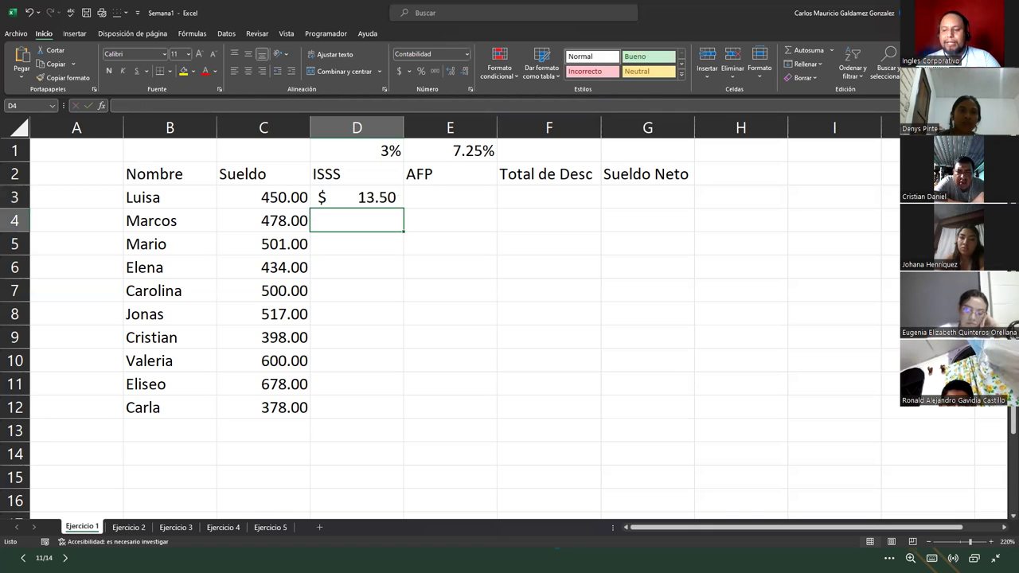
click(357, 196)
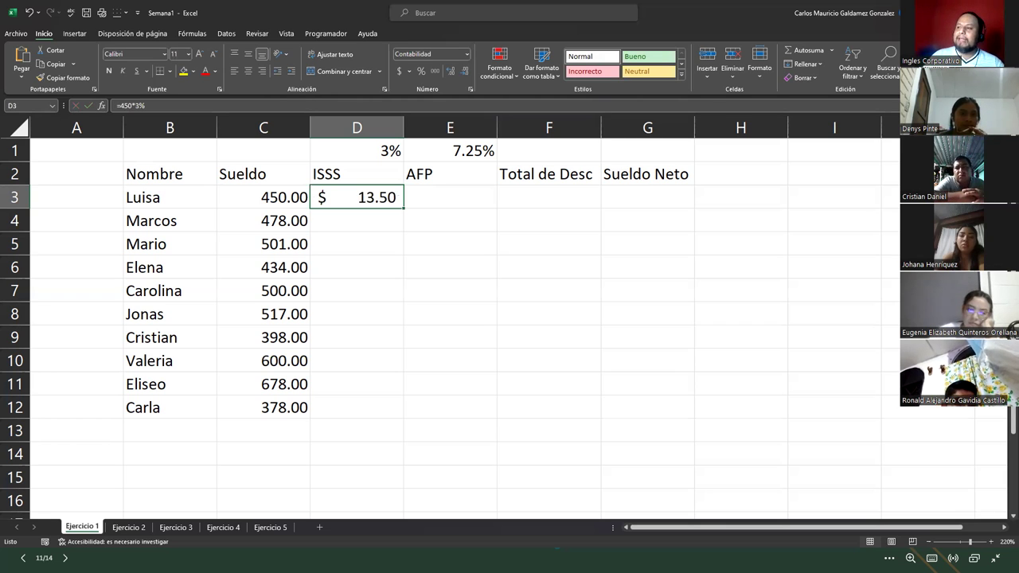
- Review the salary table as a whole, then its Nombre, Sueldo and ISSS columns from row 3 to row 12
drag(133, 175, 680, 409)
drag(175, 207, 154, 407)
drag(231, 411, 258, 201)
drag(364, 198, 372, 410)
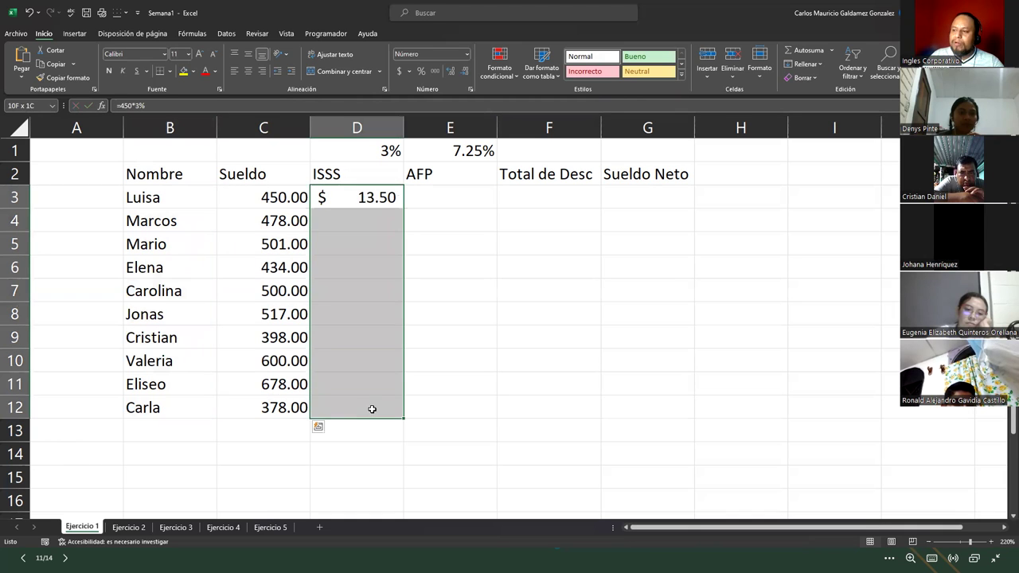
- Replace the fixed salary in the D3 ISSS formula with a cell reference, making it =C3*3%
double_click(364, 199)
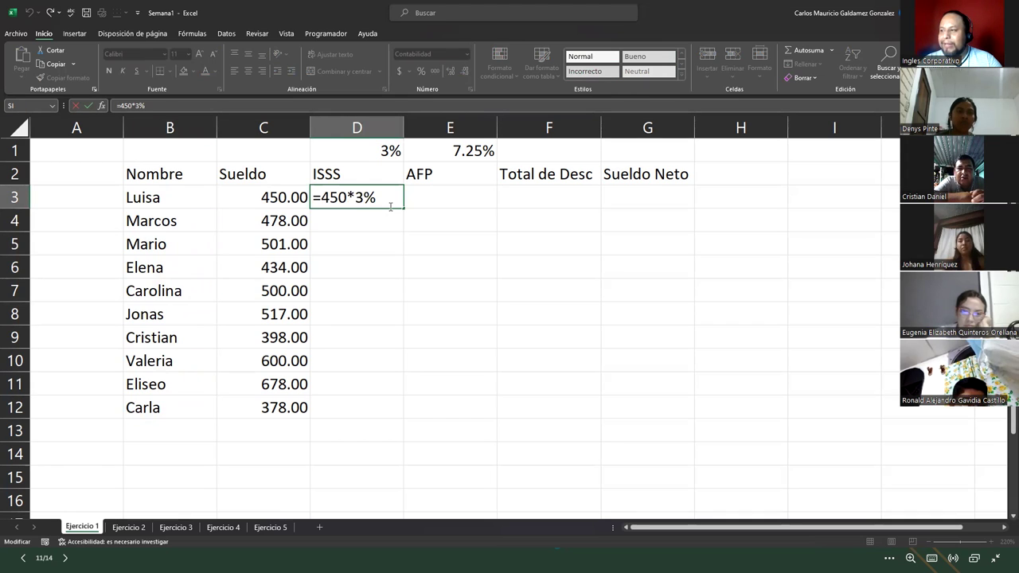
key(Left)
key(Left)
key(Left)
key(Left)
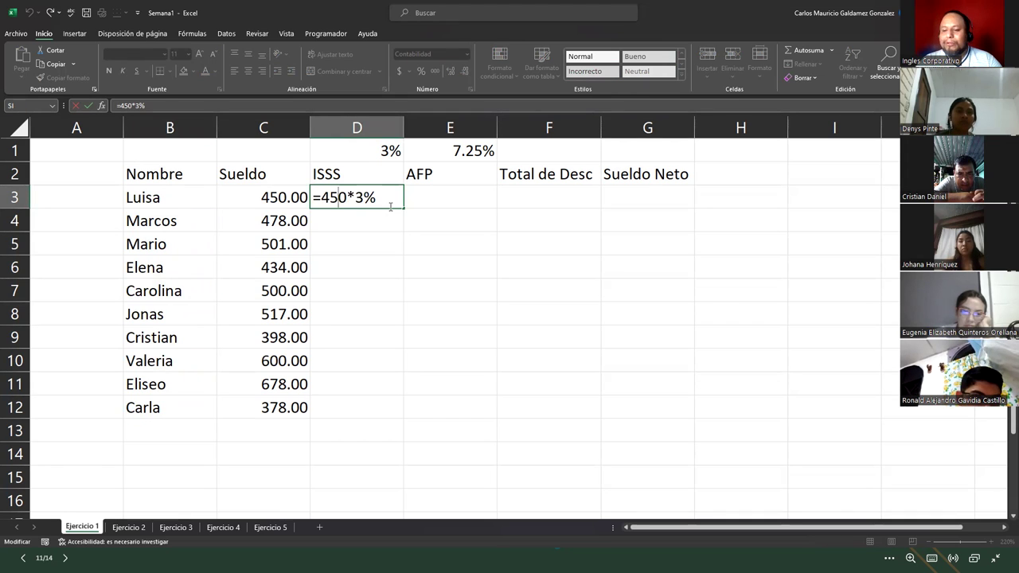
key(Delete)
key(BackSpace)
key(BackSpace)
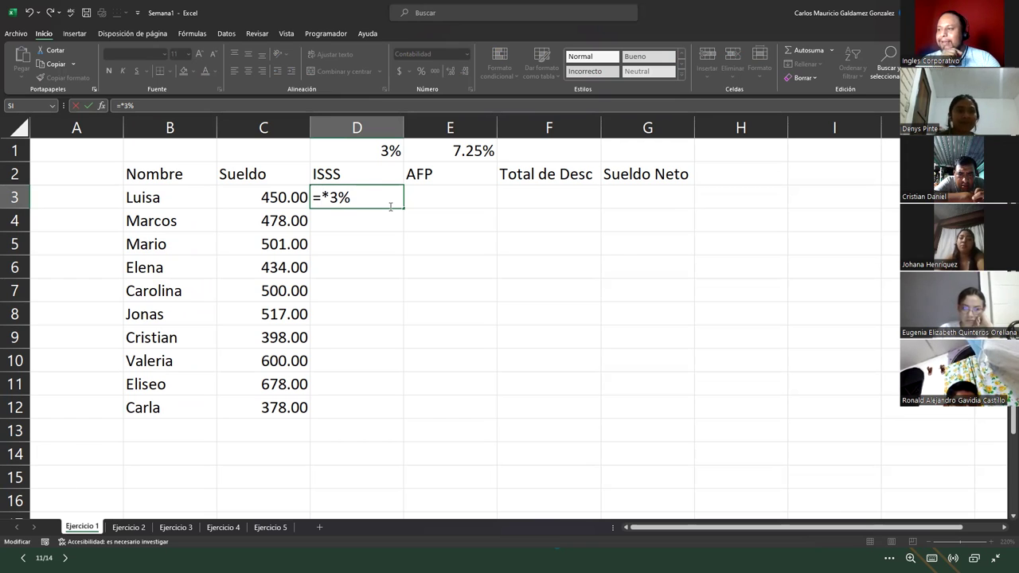
text(C3)
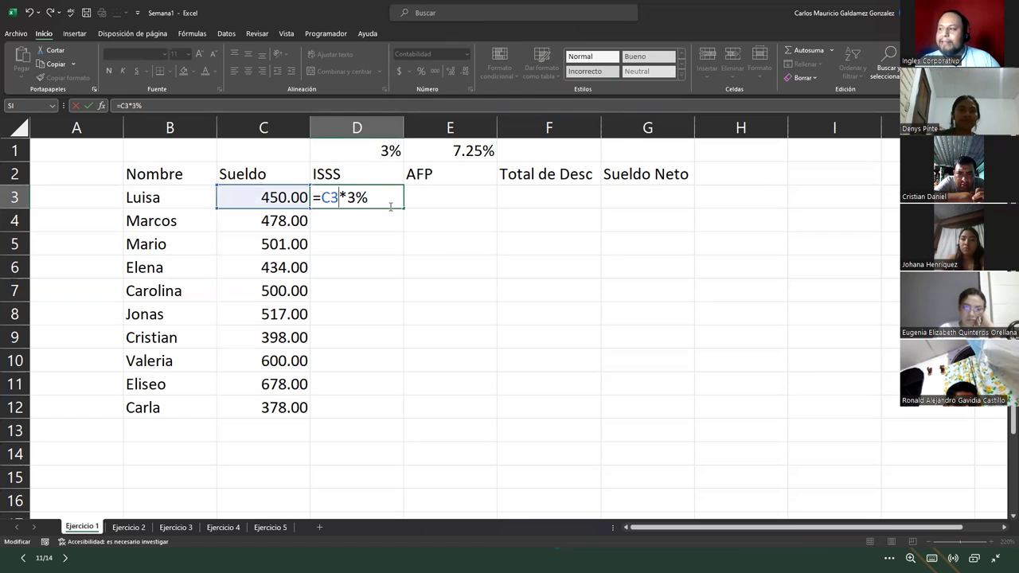
key(Return)
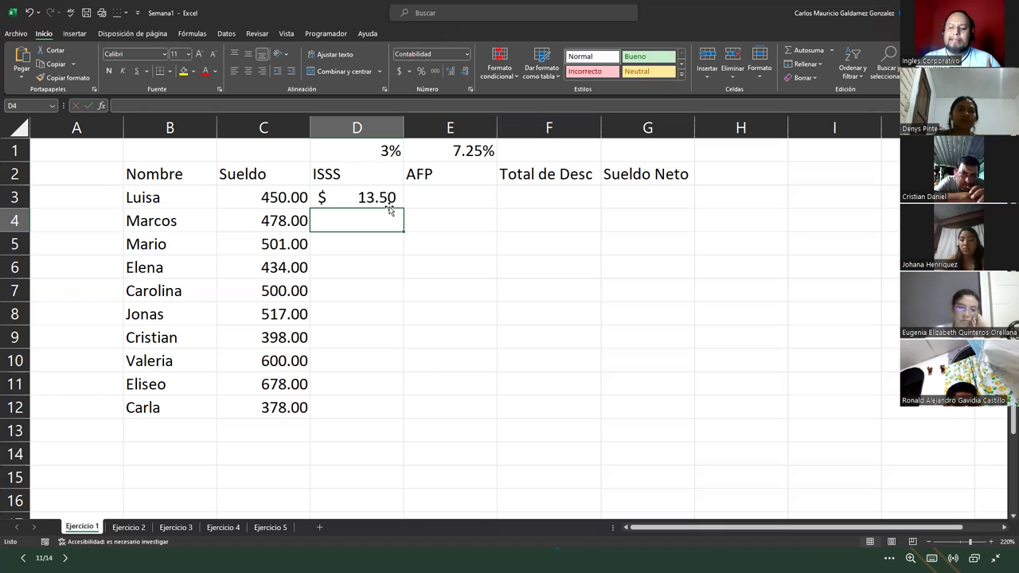
- Set the first employee's salary in C3 to 550 to test the ISSS formula's cell reference
click(388, 204)
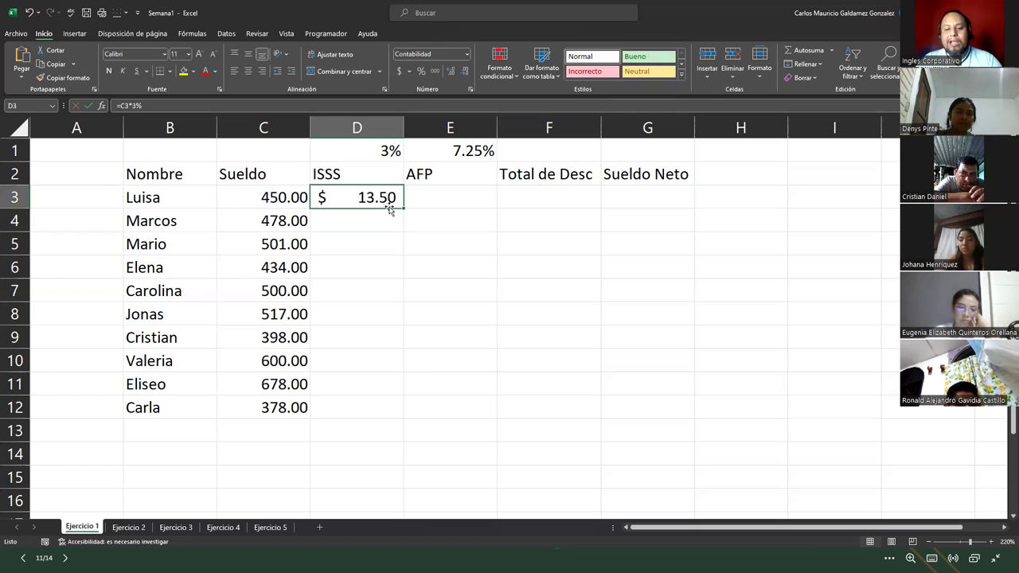
key(Left)
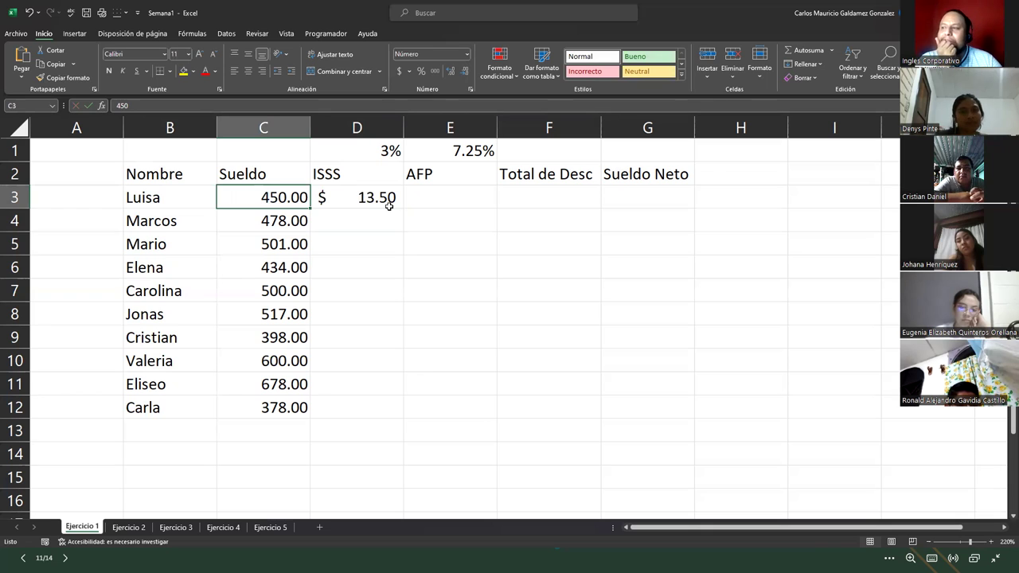
text(550)
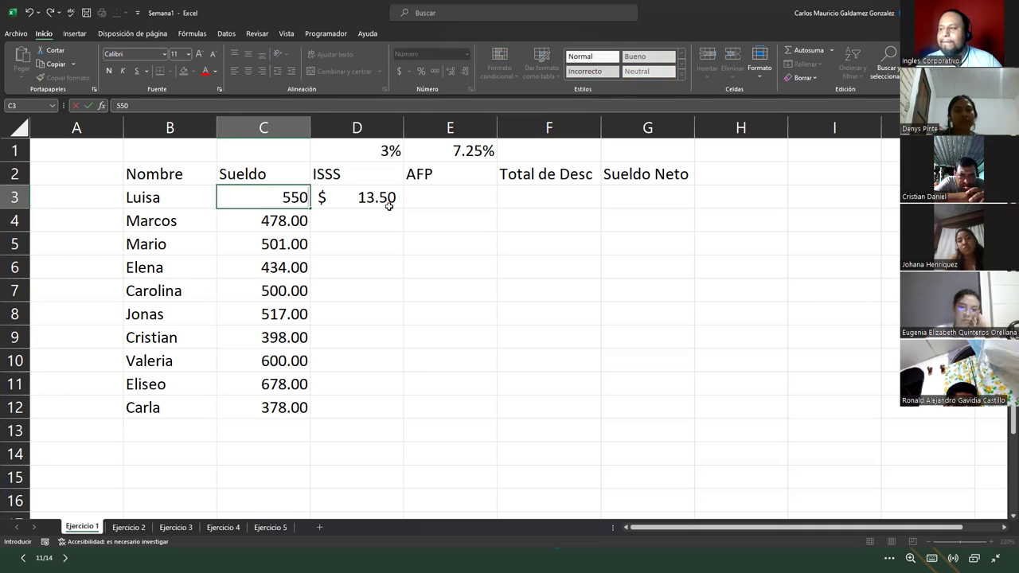
key(Return)
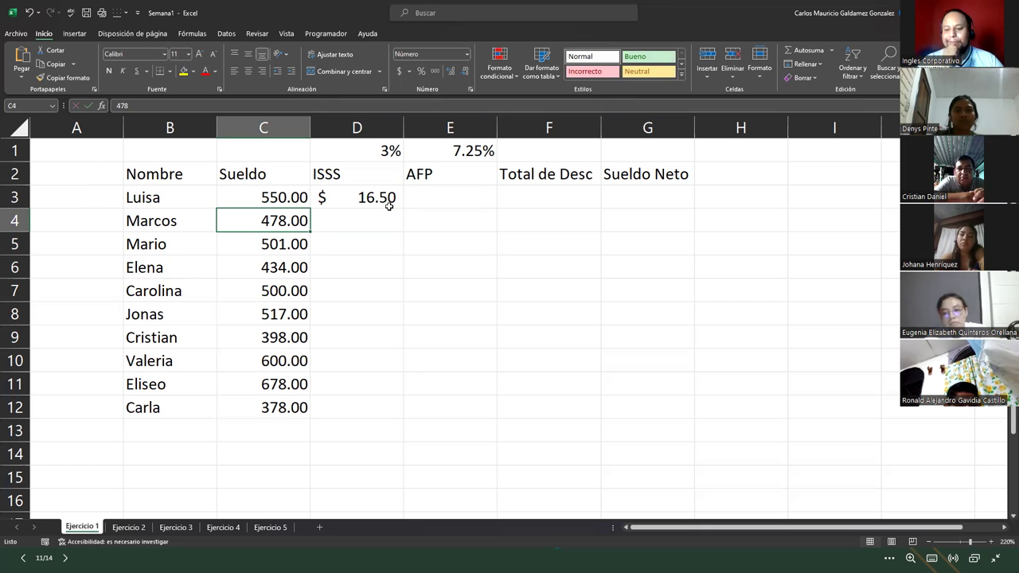
- Calculate the second employee's ISSS deduction in D4 with the formula =C4*3%
click(390, 211)
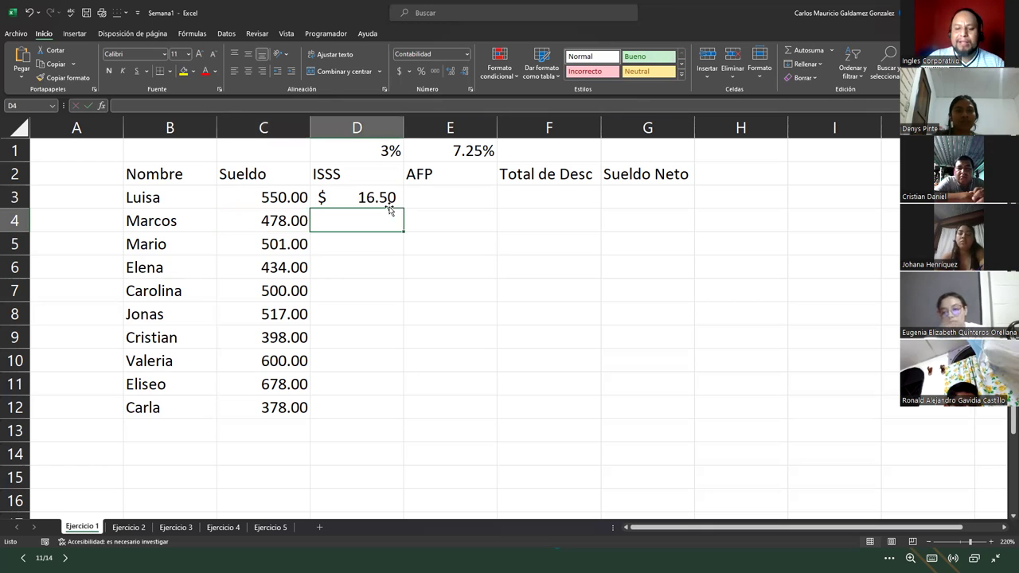
text(=)
key(Left)
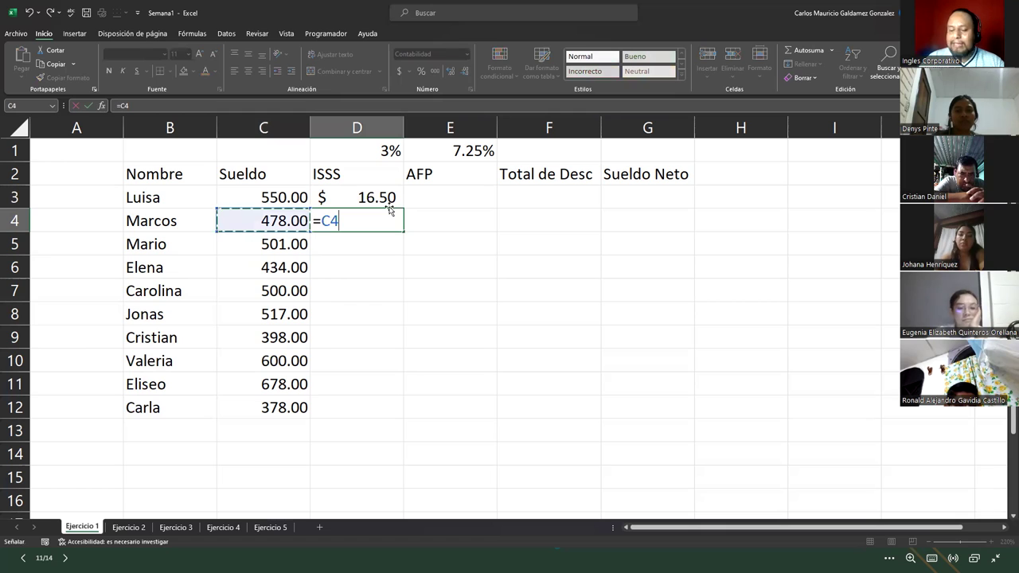
text(*)
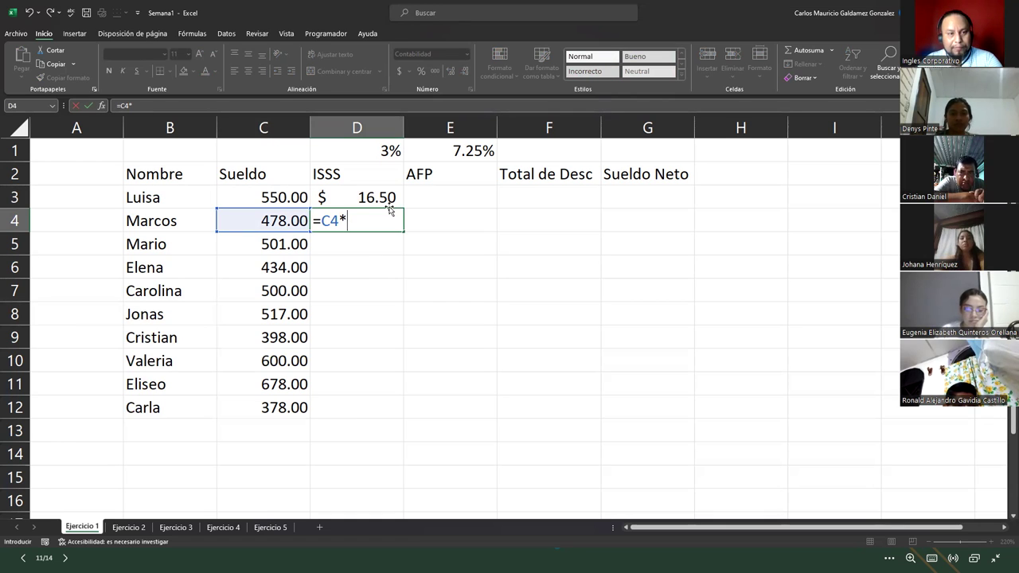
text(3%)
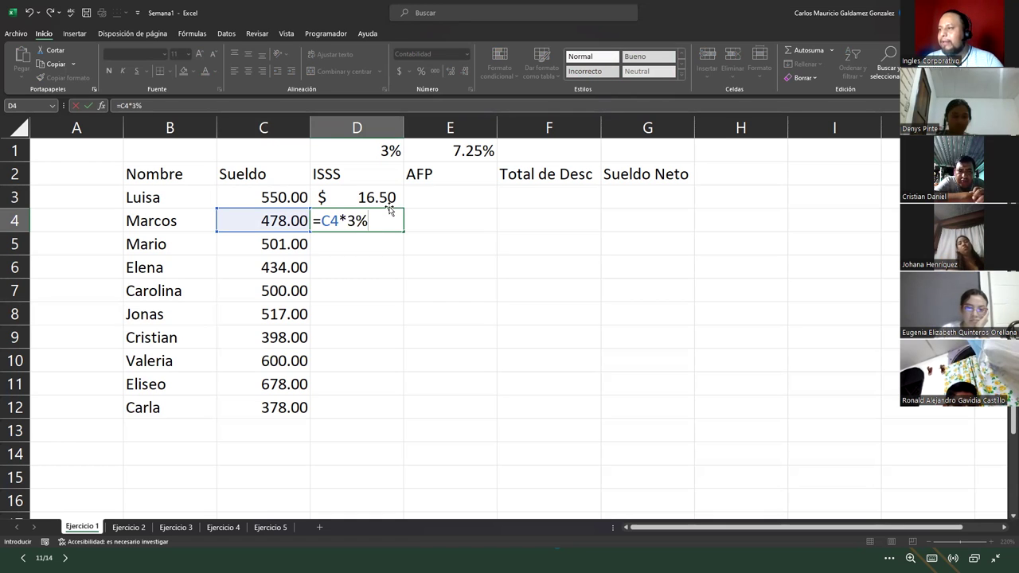
key(Return)
- Calculate the third employee's ISSS deduction in D5 with the formula =C5*3%
text(=)
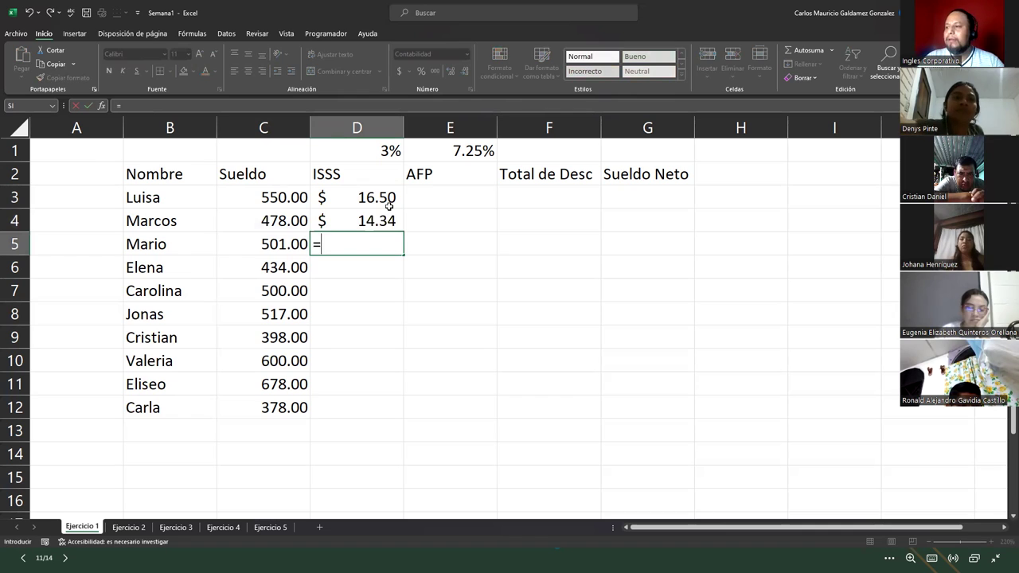
key(Left)
text(*)
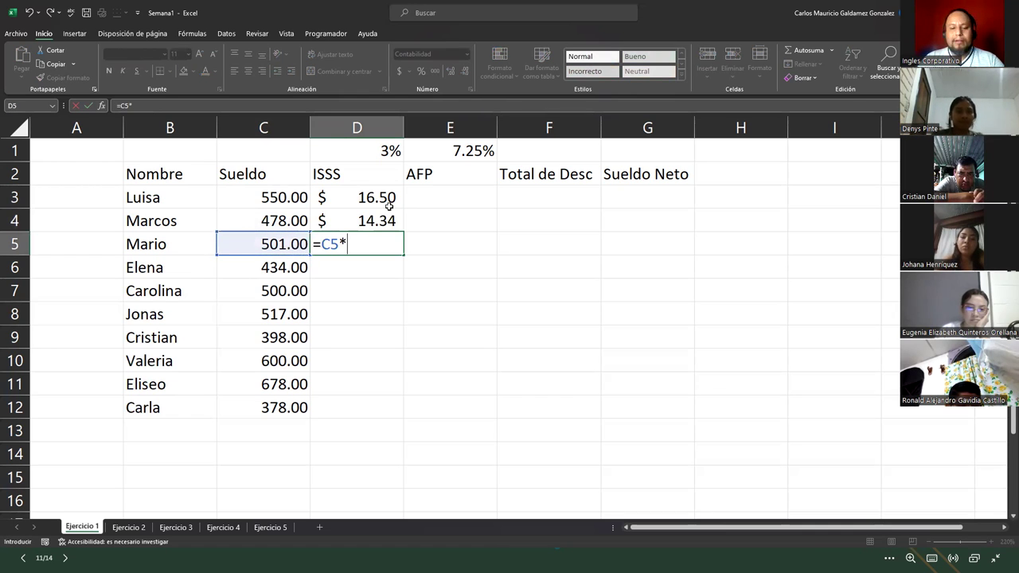
text(3%)
key(Return)
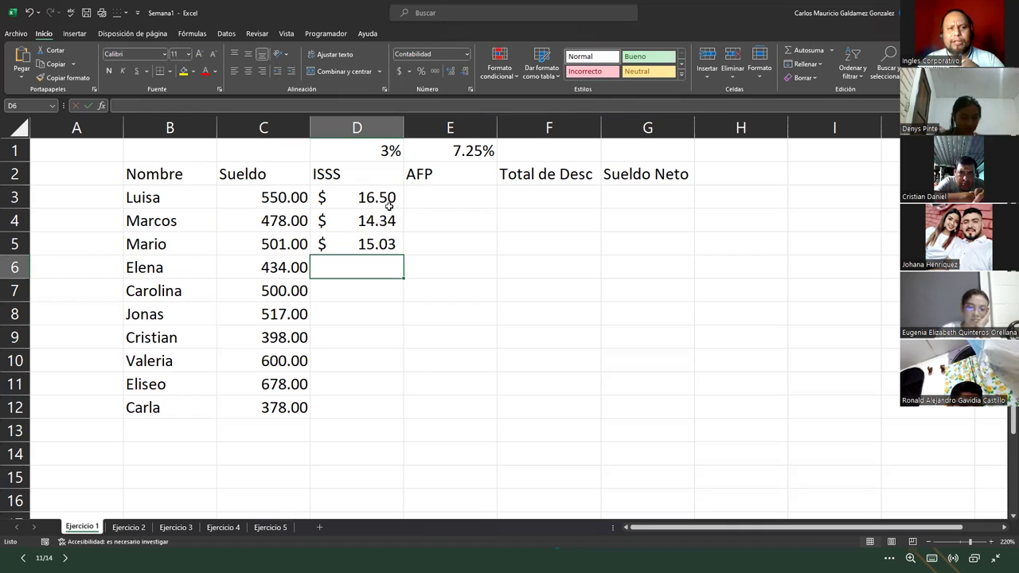
- Calculate the first employee's AFP deduction in E3 with the formula =C3*7.25%
key(Up)
key(Up)
key(Up)
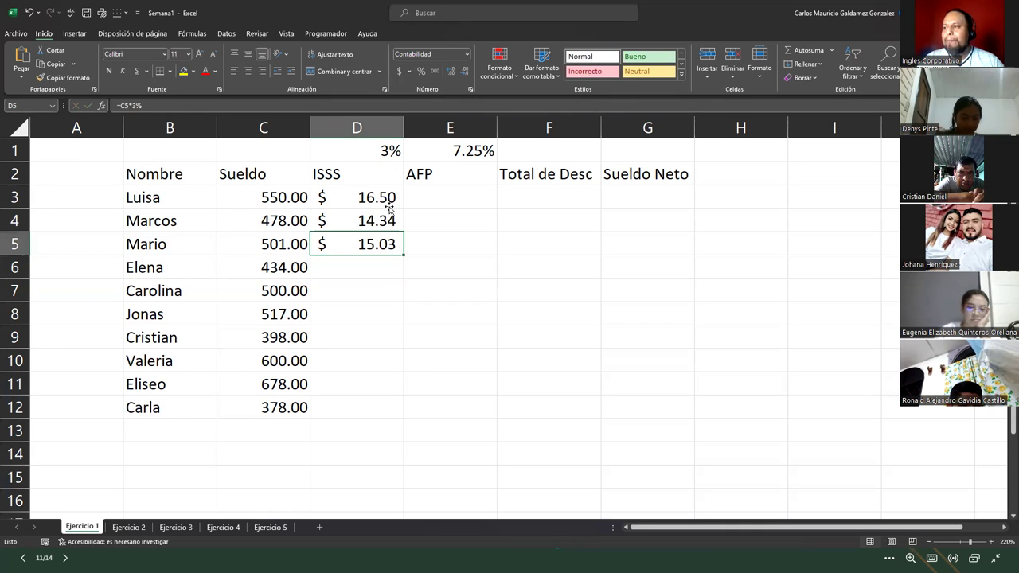
key(Right)
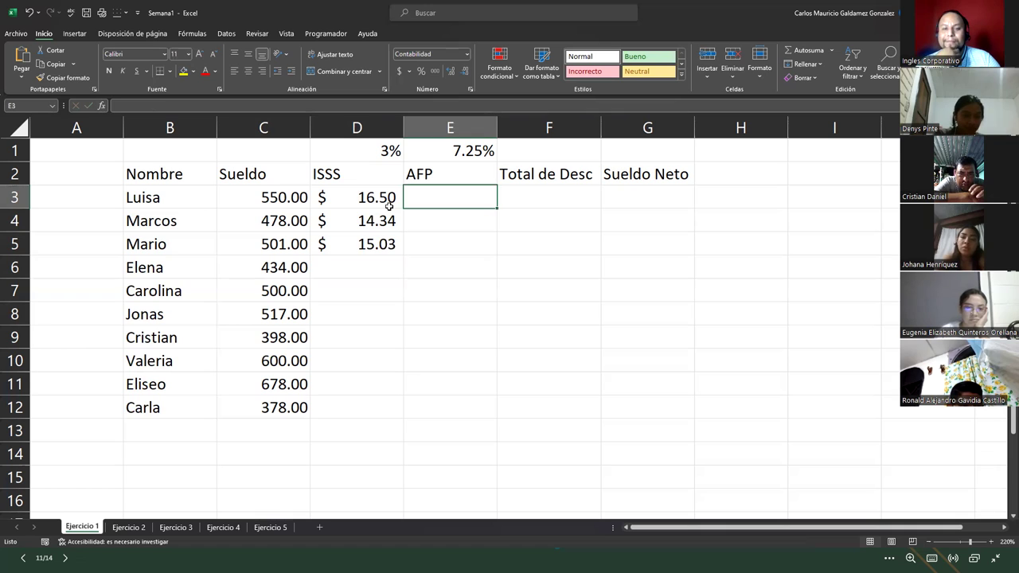
text(=)
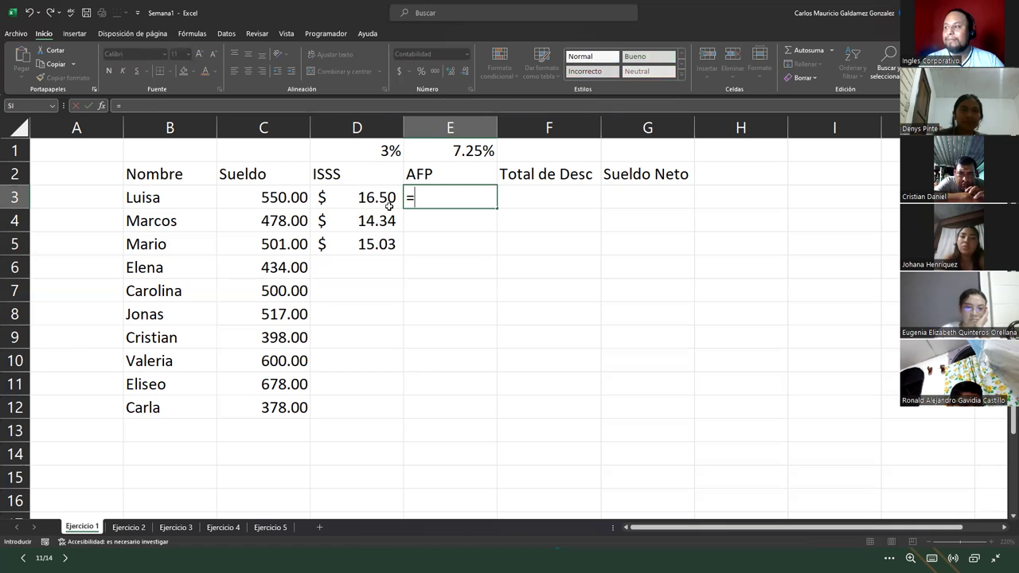
key(Left)
key(Left)
key(Left)
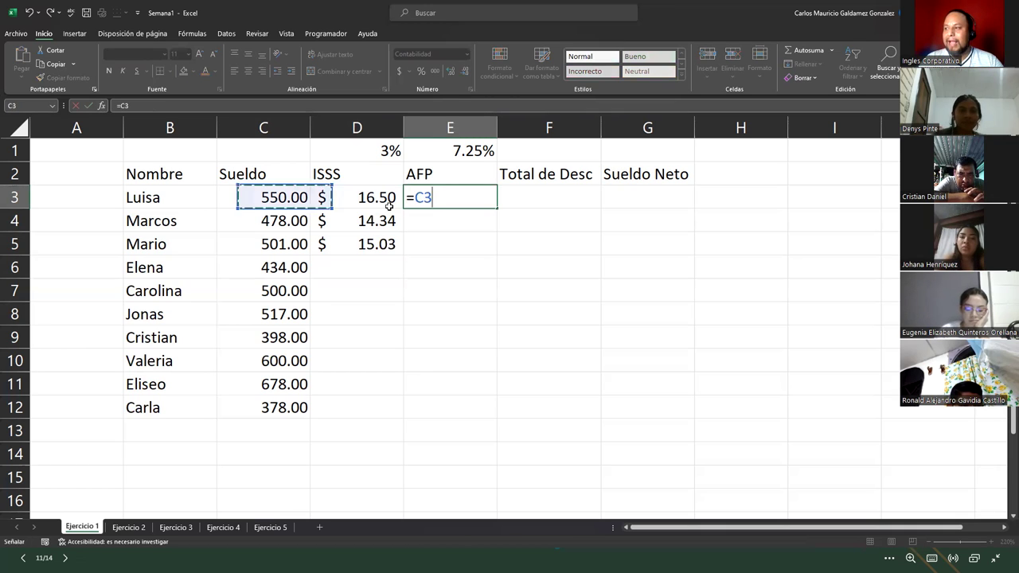
key(Right)
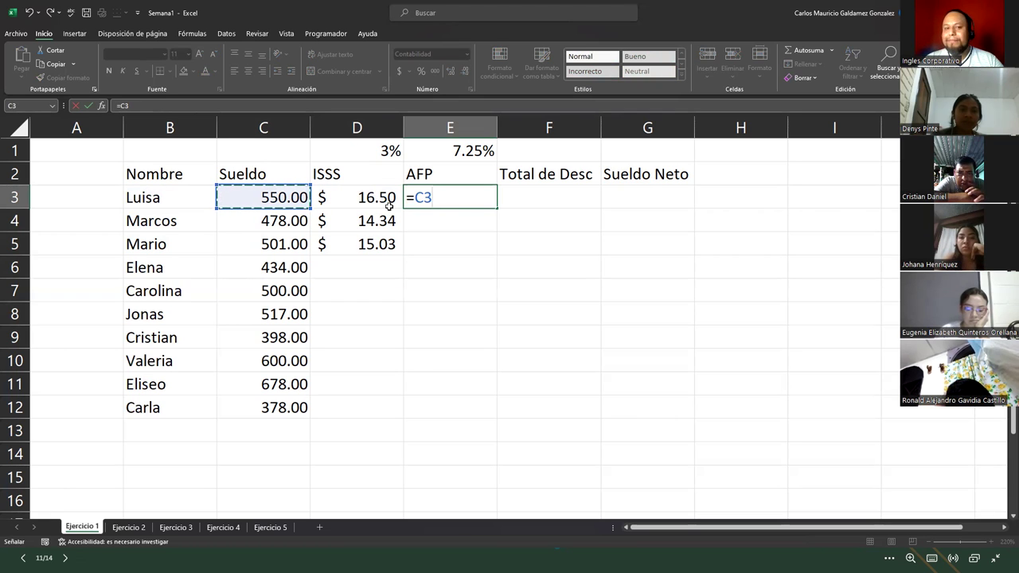
text(*)
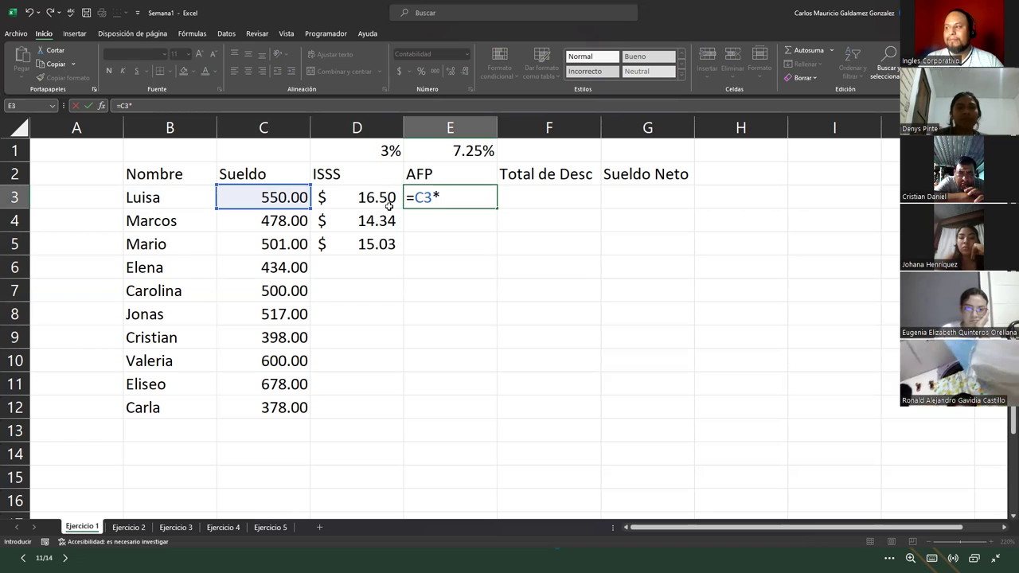
text(7)
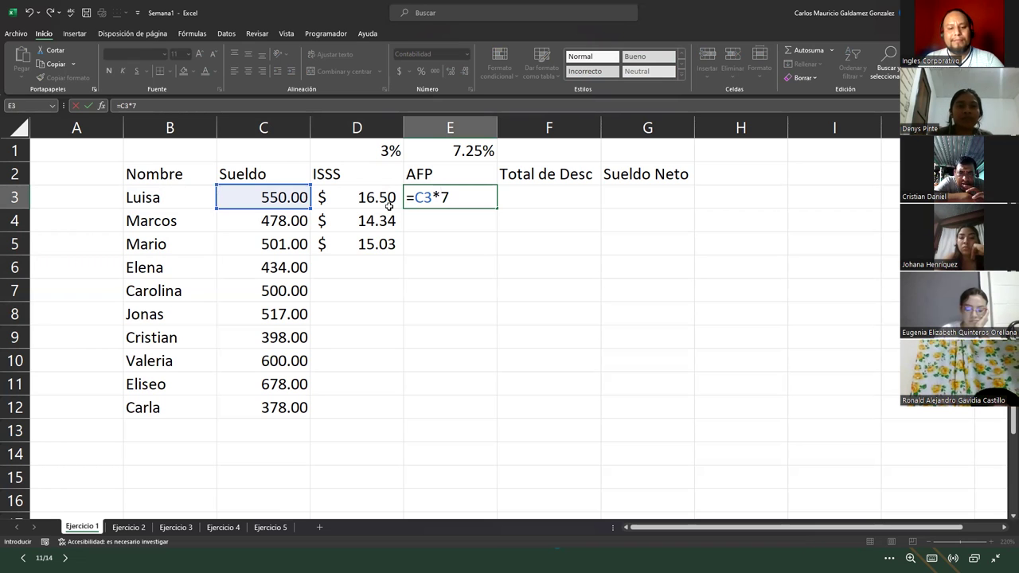
text(.25%)
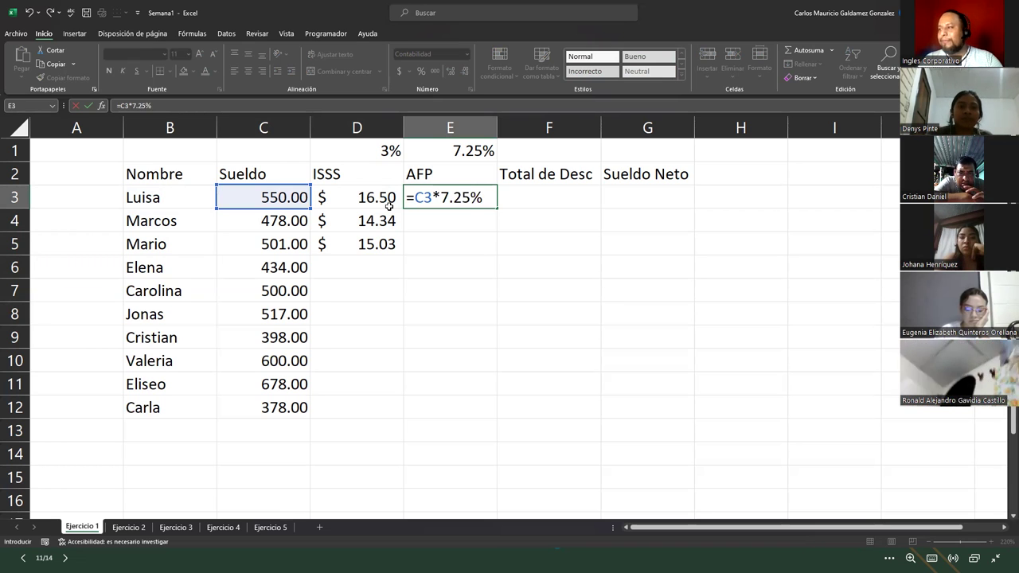
key(Return)
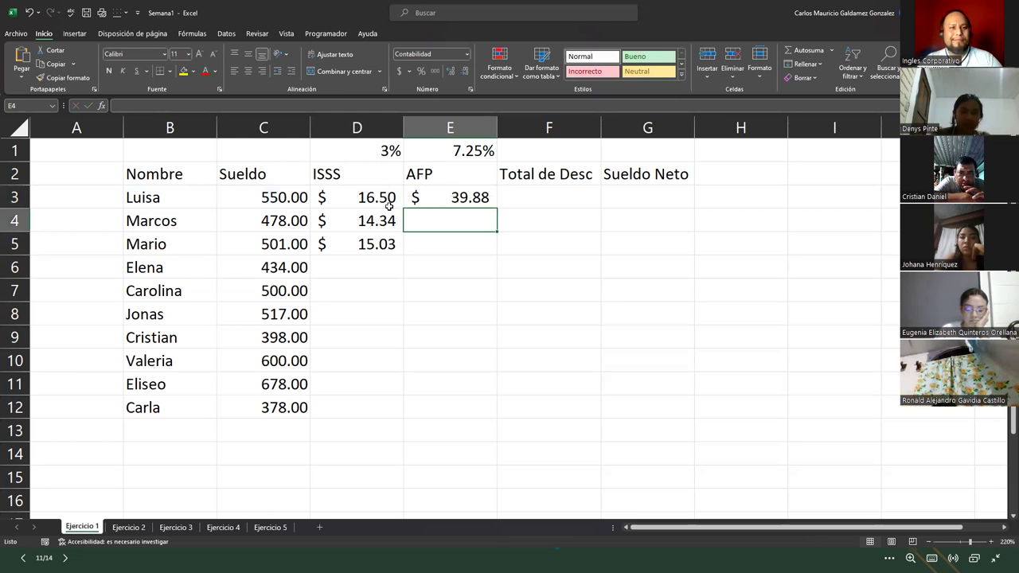
- Calculate the second employee's AFP deduction in E4 with the formula =C4*7.25%
text(=)
key(Left)
key(Left)
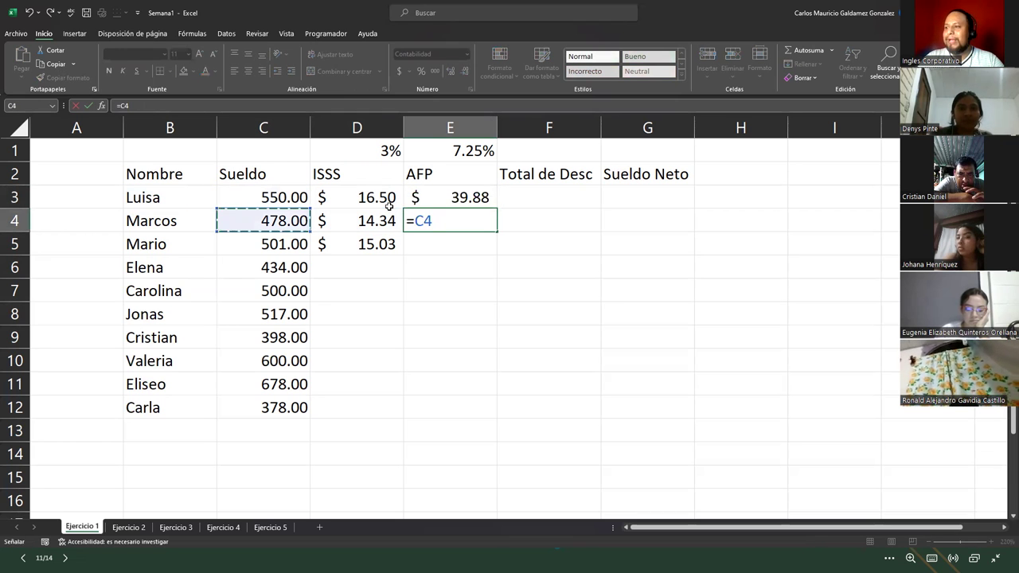
text(*)
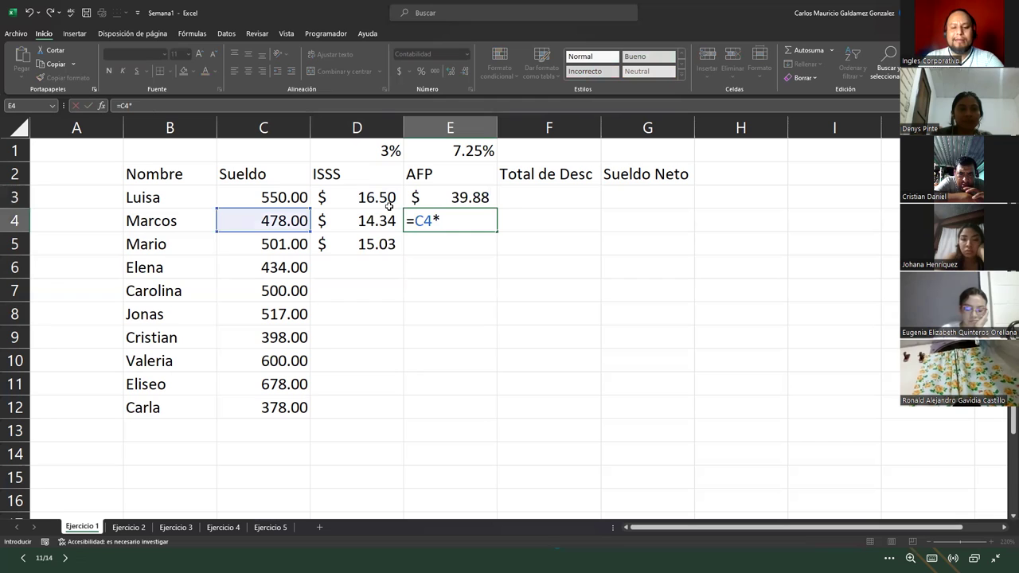
text(7.25%)
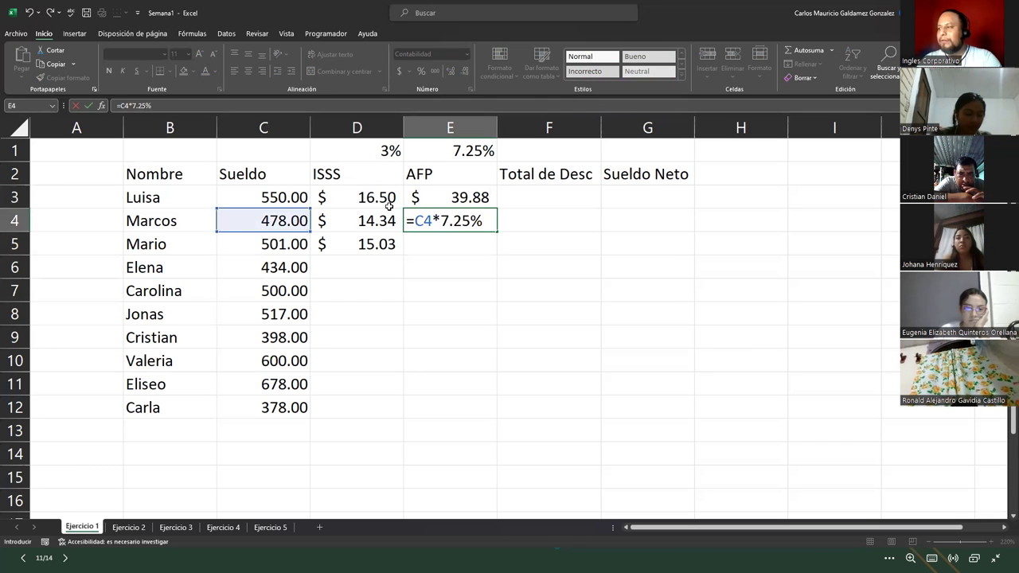
key(Return)
- Enter the third employee's AFP formula in E5 as =C5*7.25, leaving out the percent sign
text(=)
key(Left)
key(Left)
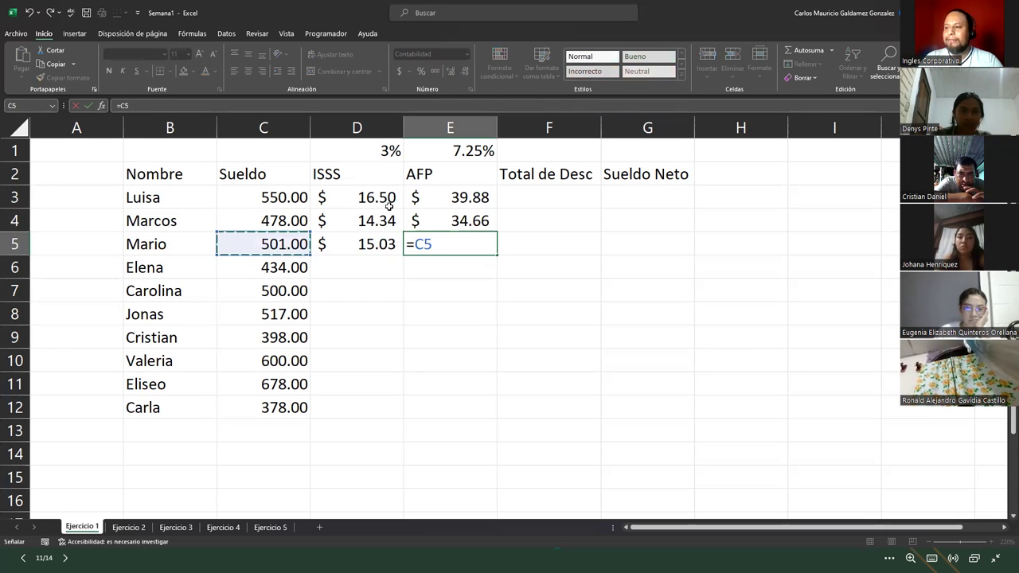
text(*)
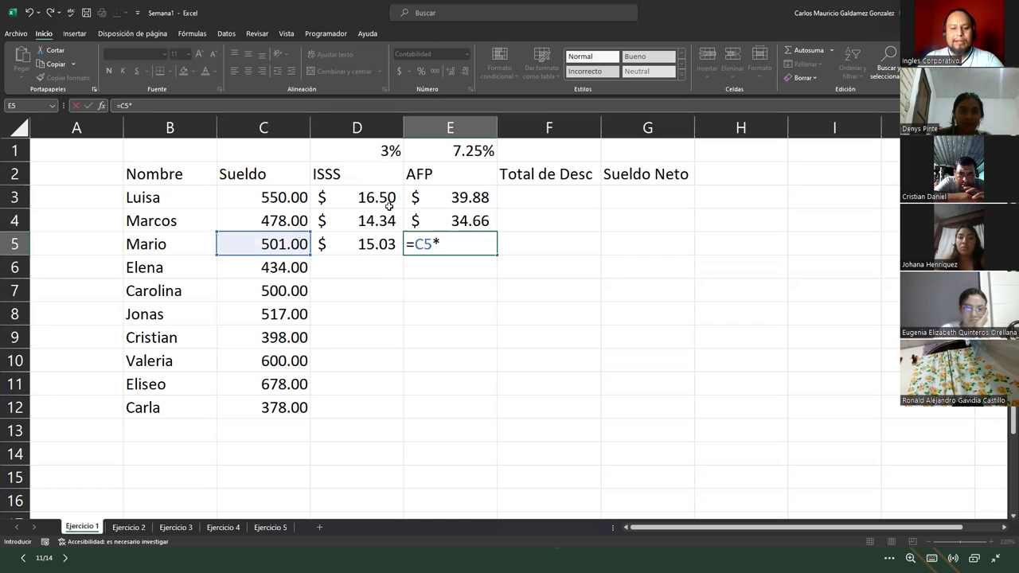
text(7.25%)
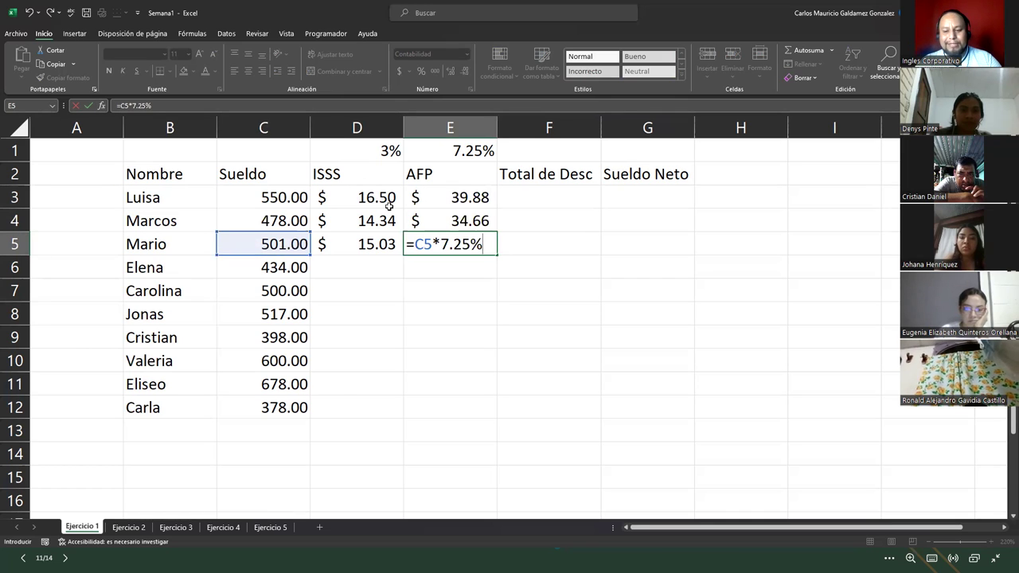
key(BackSpace)
key(Return)
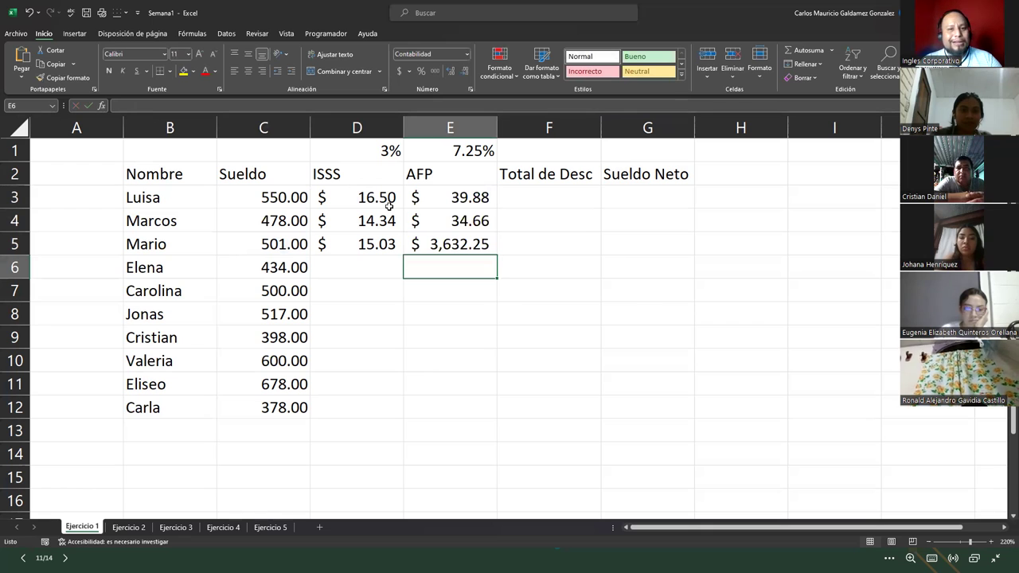
- Correct the third employee's AFP formula in E5 to =C5*7.25%
key(Up)
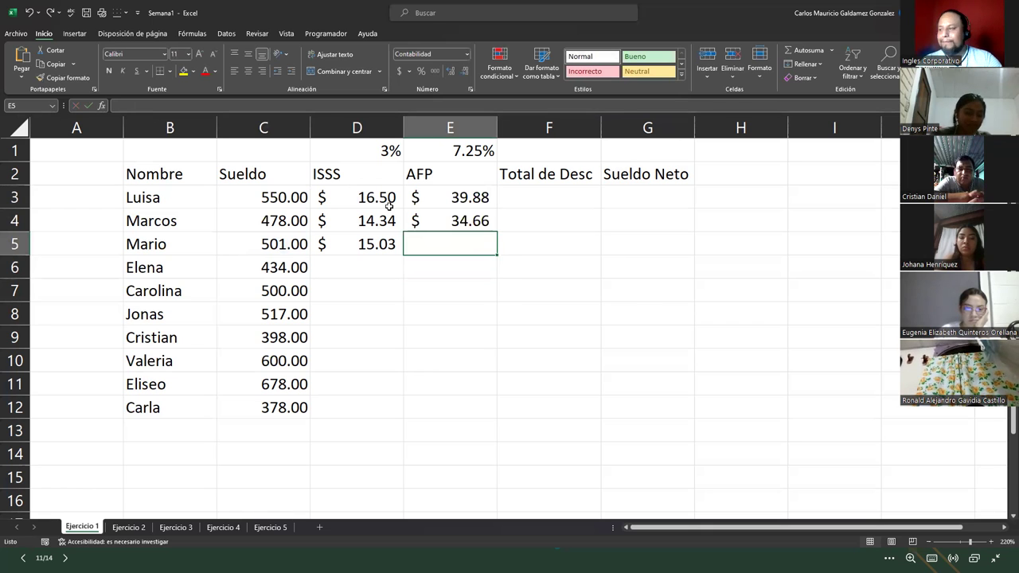
key(F2)
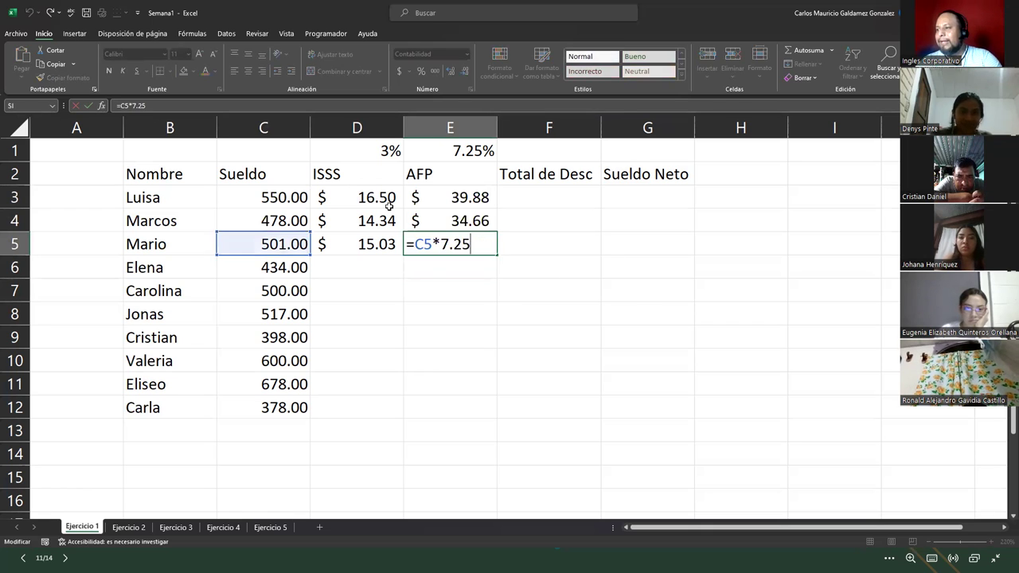
text(%)
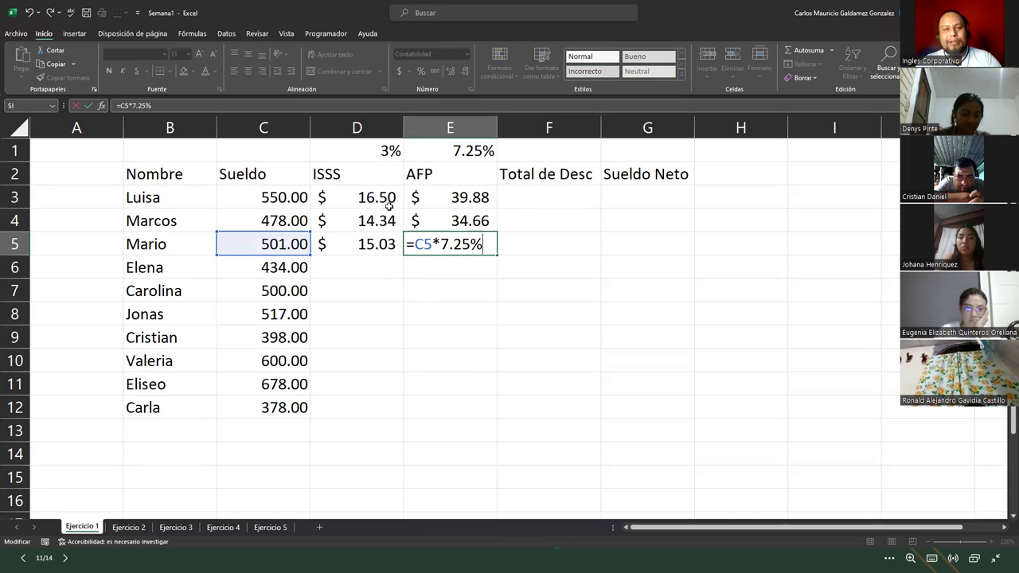
key(Return)
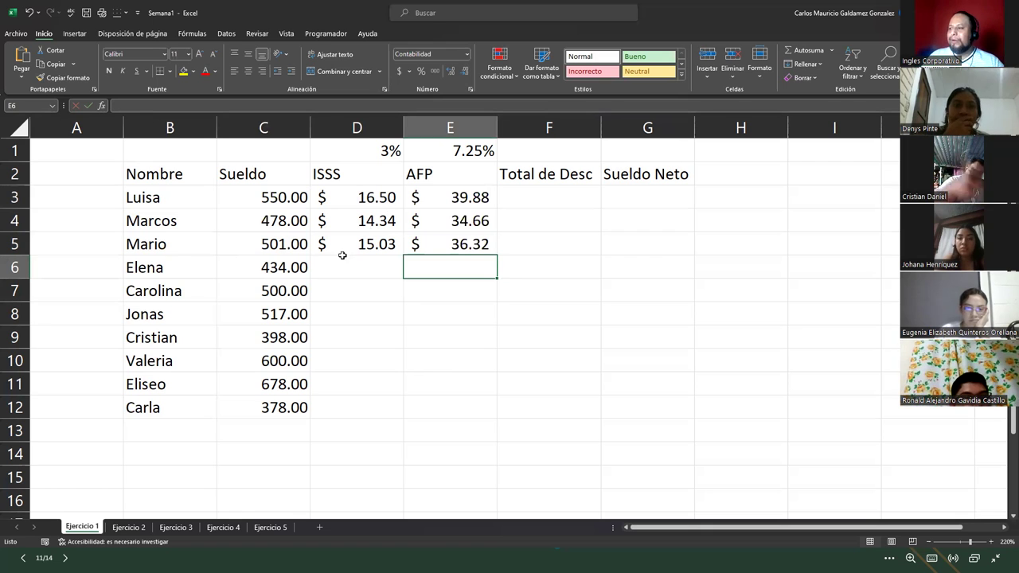
- Calculate the first employee's total deductions in F3 by adding ISSS and AFP with the formula +D3+E3
drag(330, 199, 430, 237)
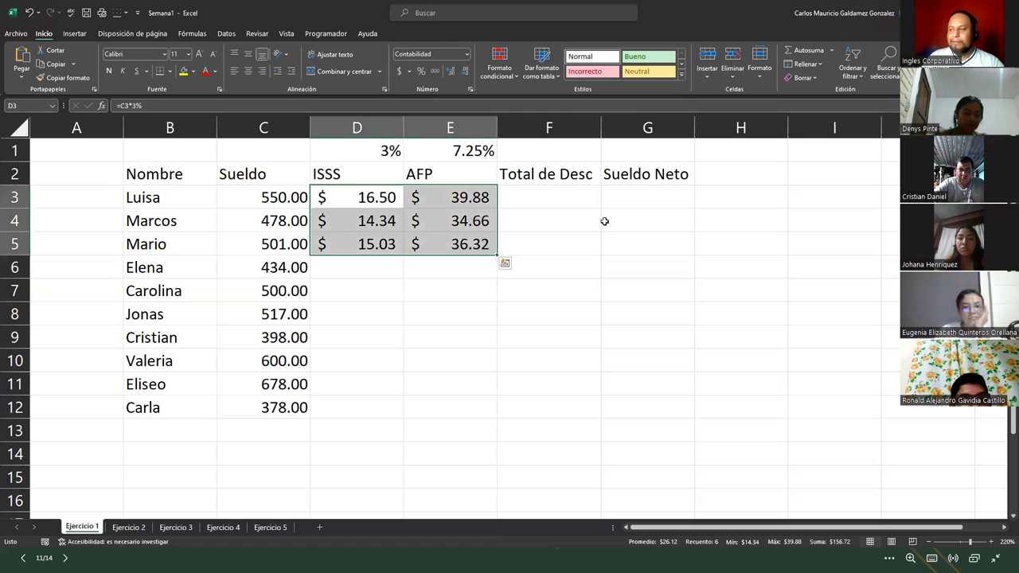
drag(578, 195, 637, 242)
click(564, 204)
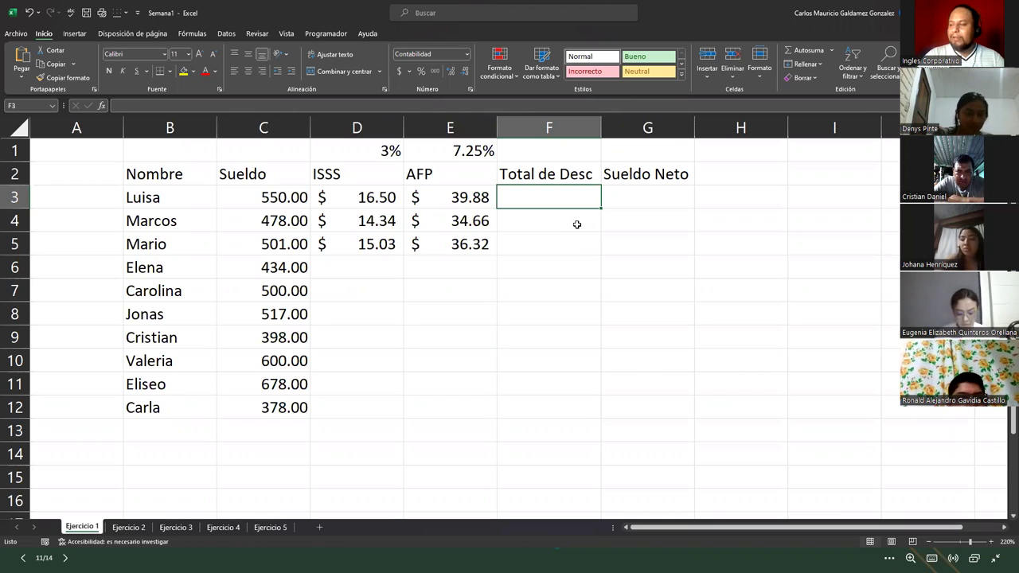
text(+)
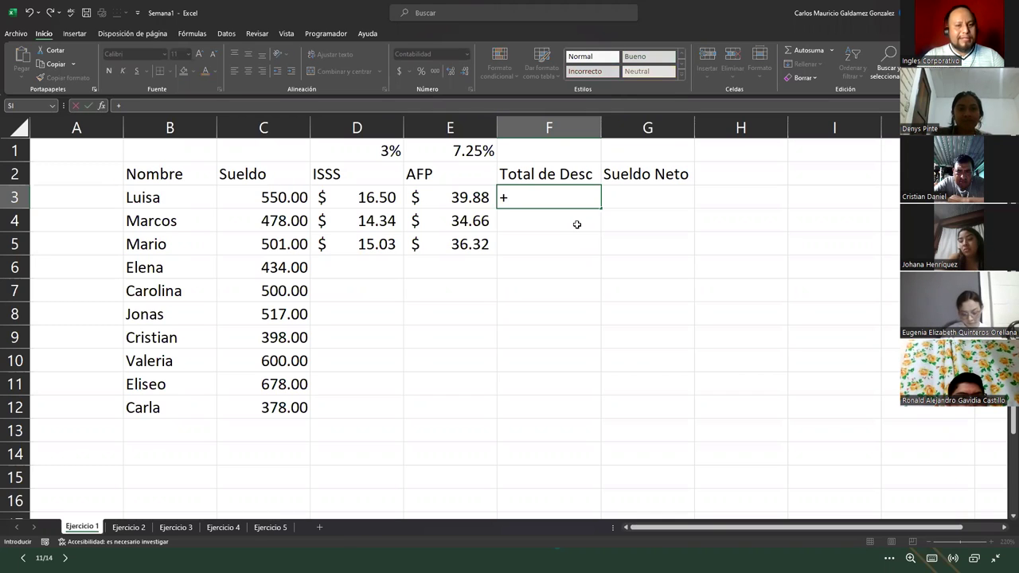
click(362, 197)
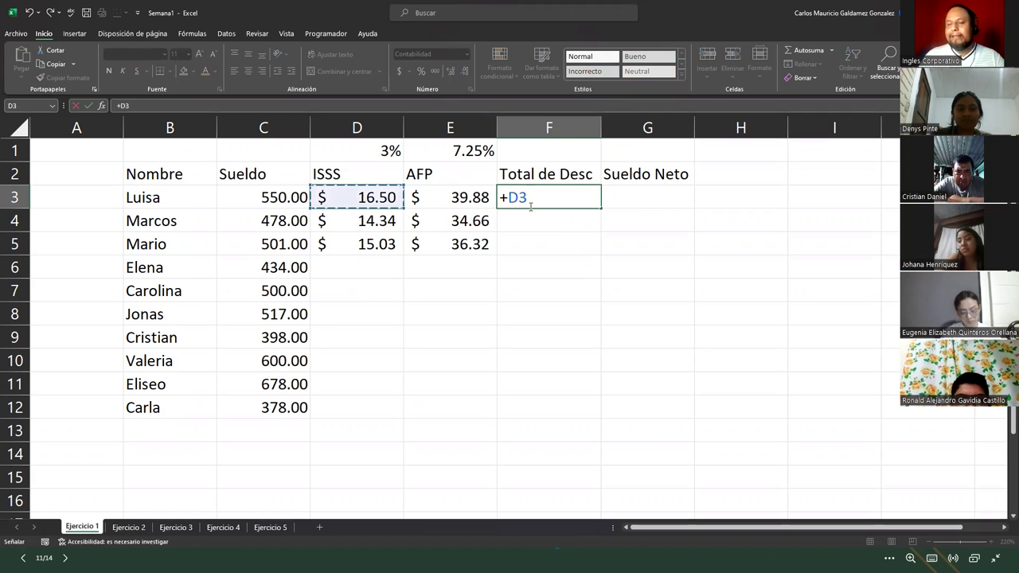
text(+)
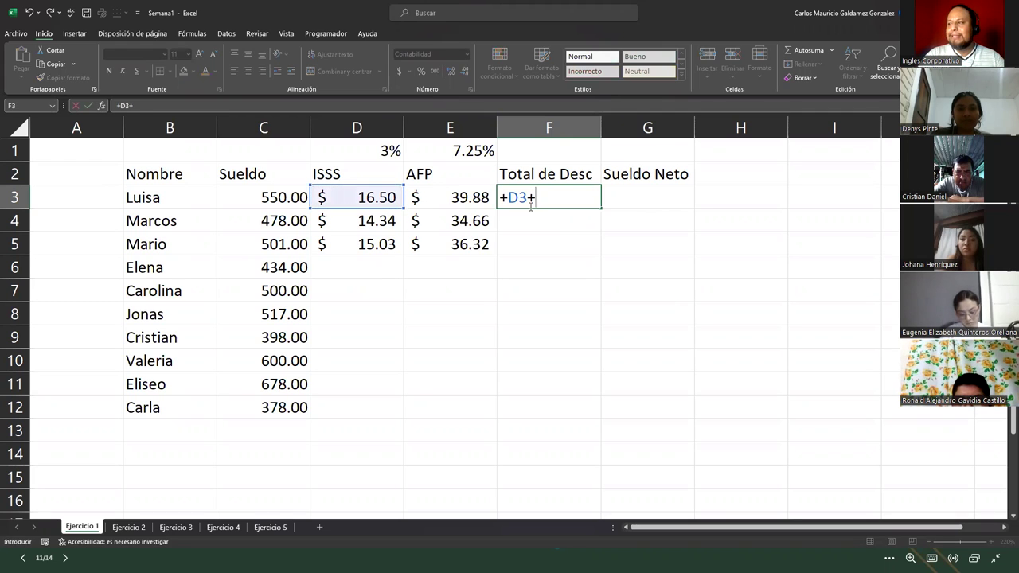
key(Left)
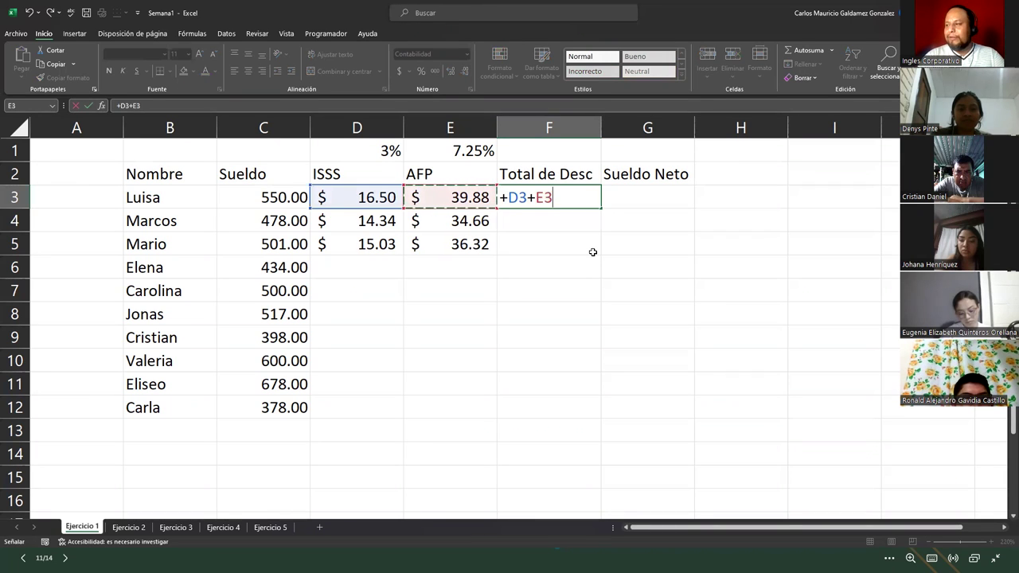
key(Return)
key(Up)
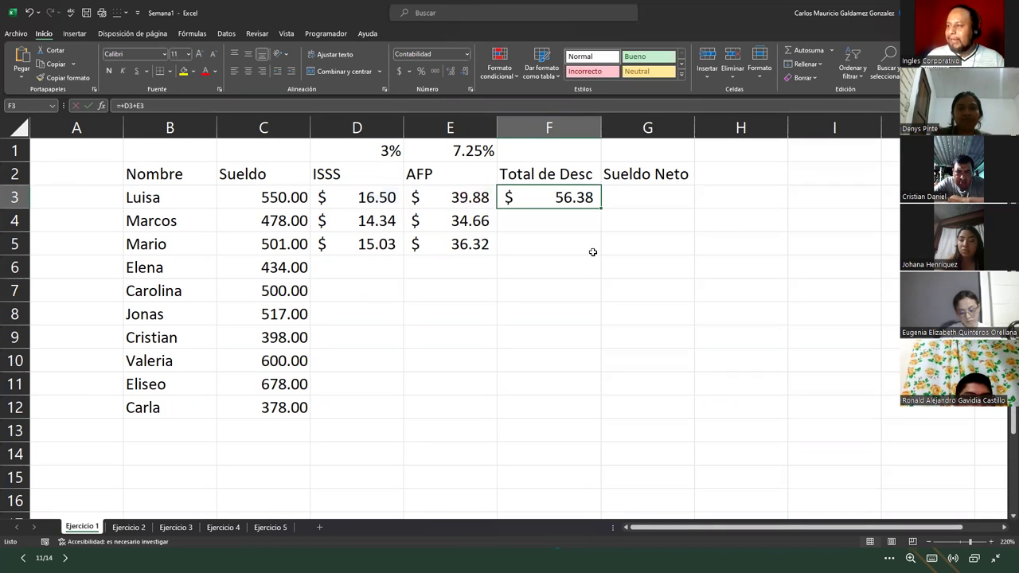
drag(388, 198, 441, 198)
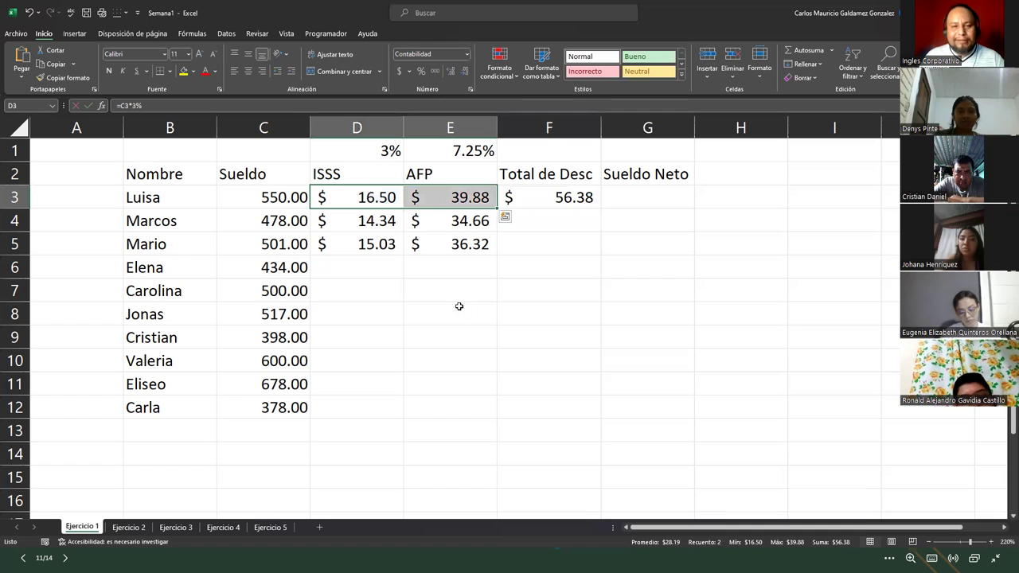
- Calculate the second employee's total deductions in F4 with the formula =D4+E4
click(545, 214)
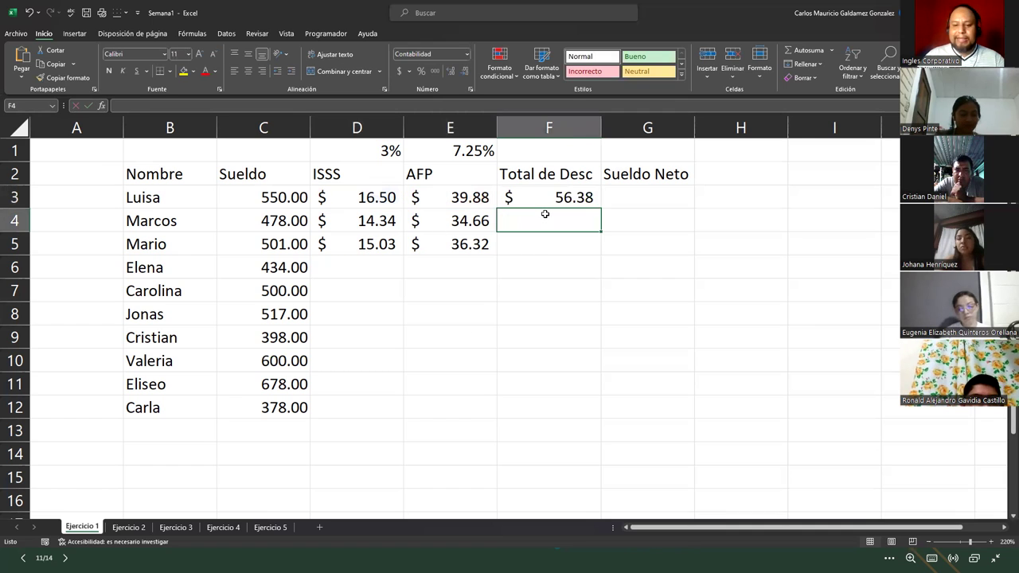
text(=)
key(Left)
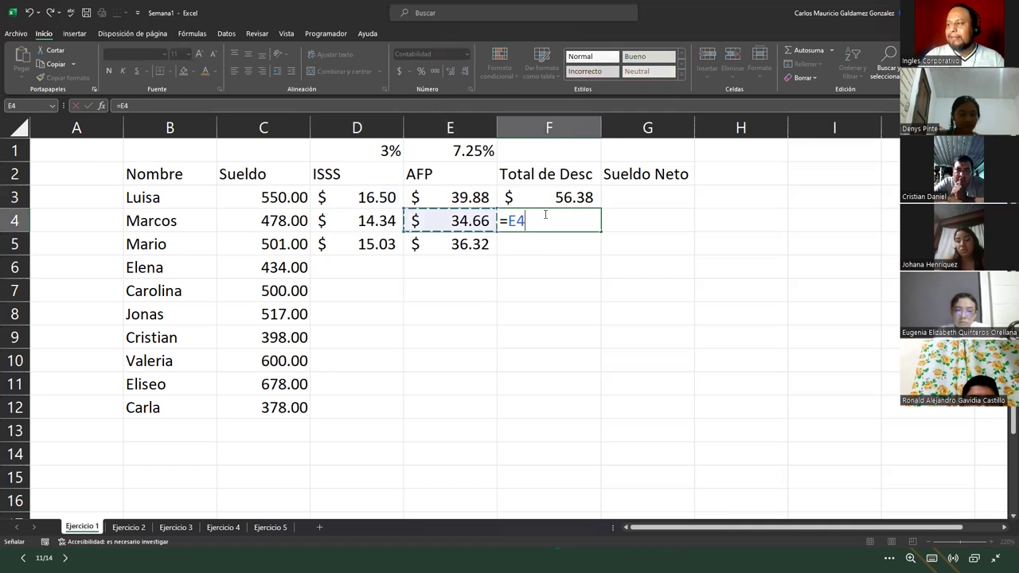
key(Left)
text(+)
key(Left)
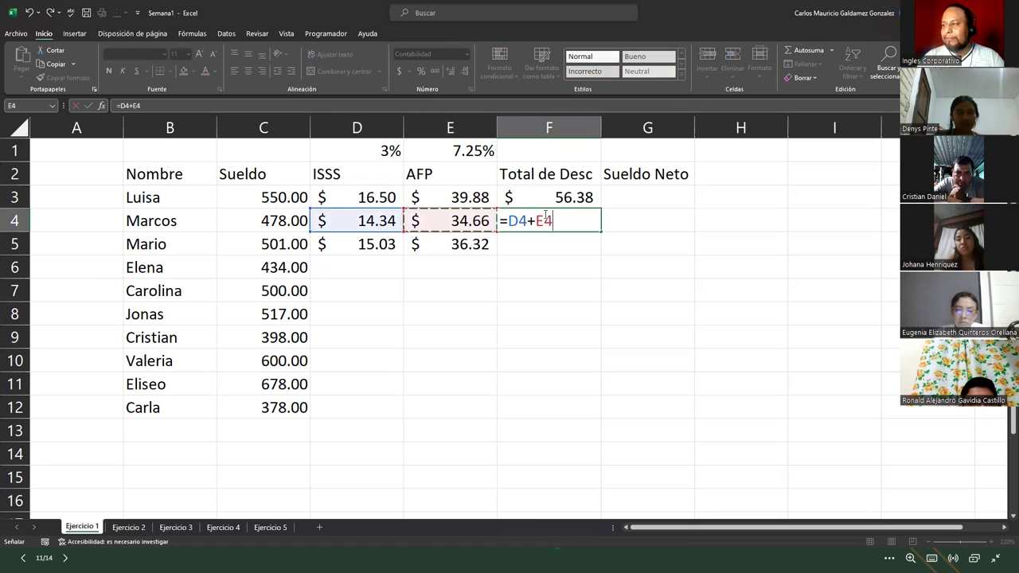
key(Return)
- Calculate the third employee's total deductions in F5 with the formula =D5+E5
text(=)
key(Left)
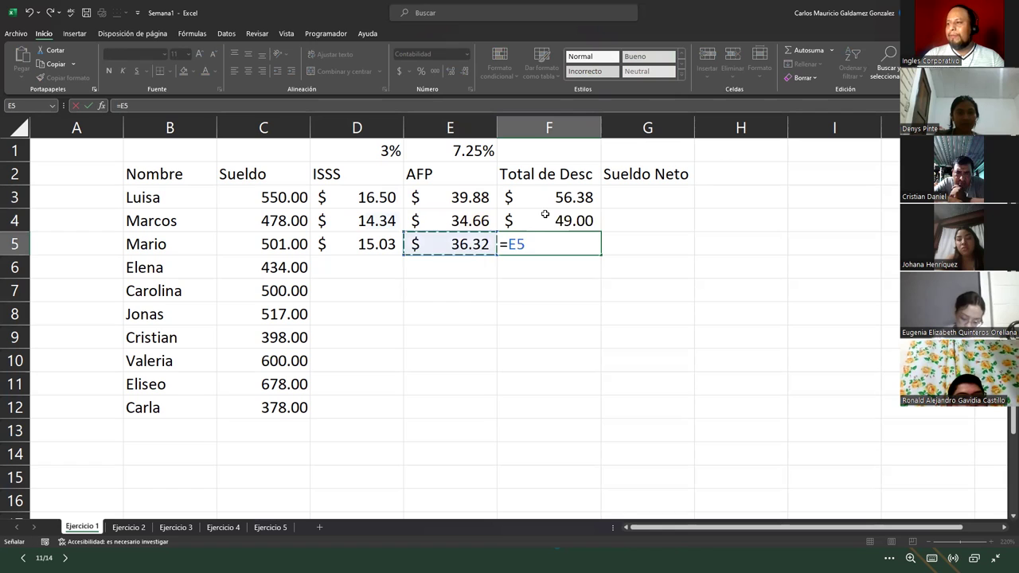
key(Left)
text(+)
key(Left)
key(Return)
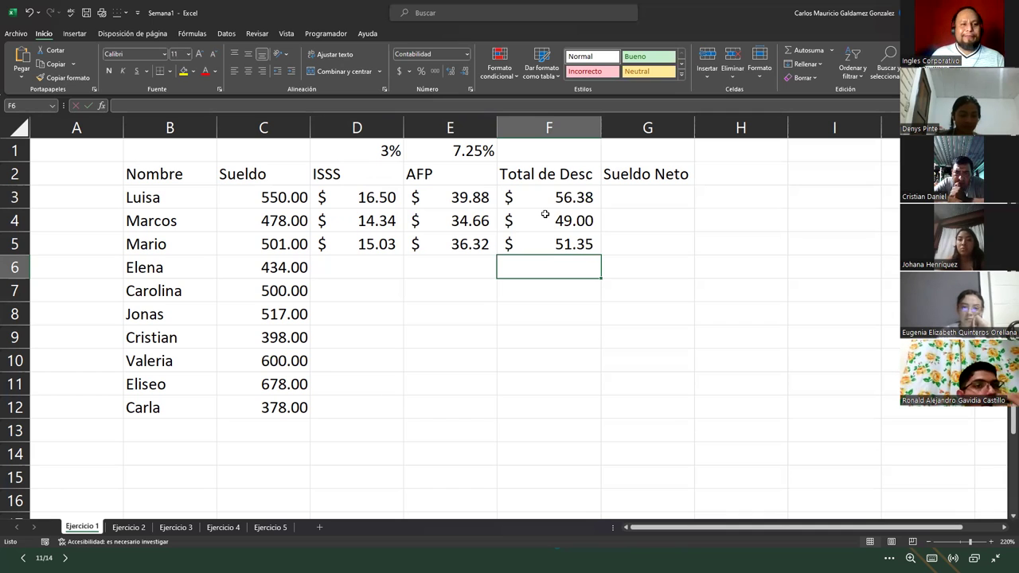
- Calculate the first employee's net salary in G3 by subtracting total deductions from salary with the formula =C3-F3
click(658, 197)
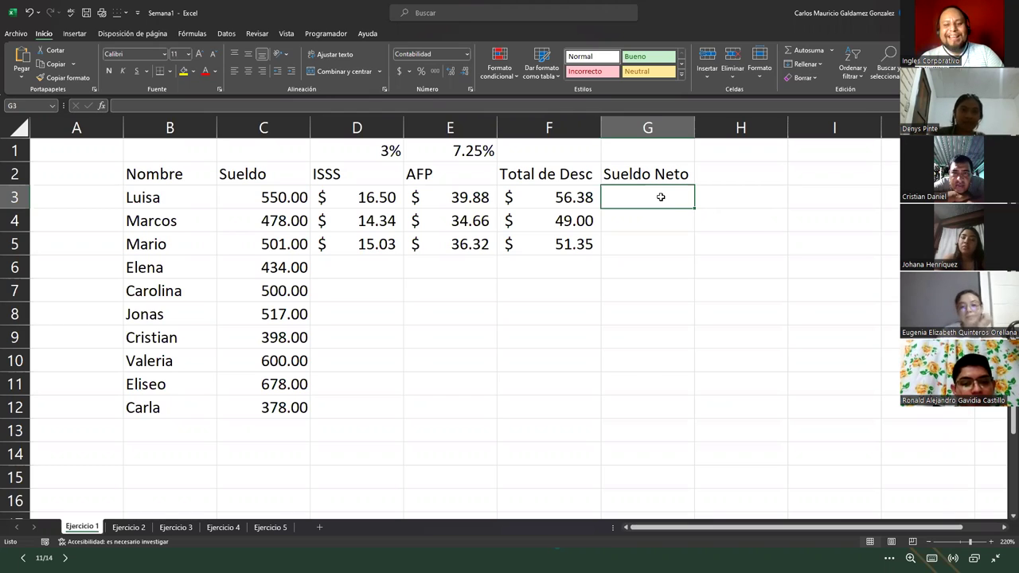
text(=)
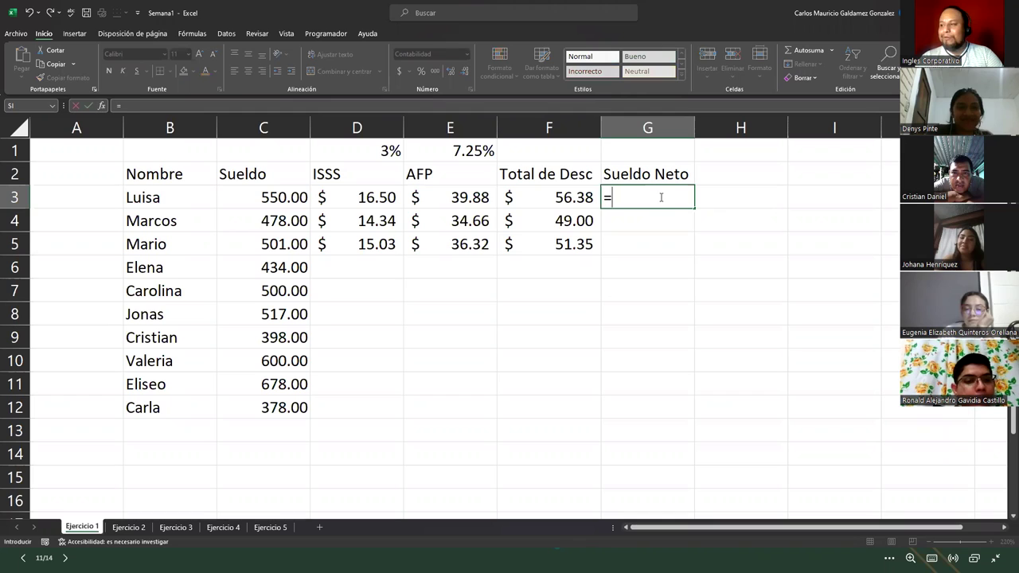
key(Left)
key(Left)
key(Left)
key(Left)
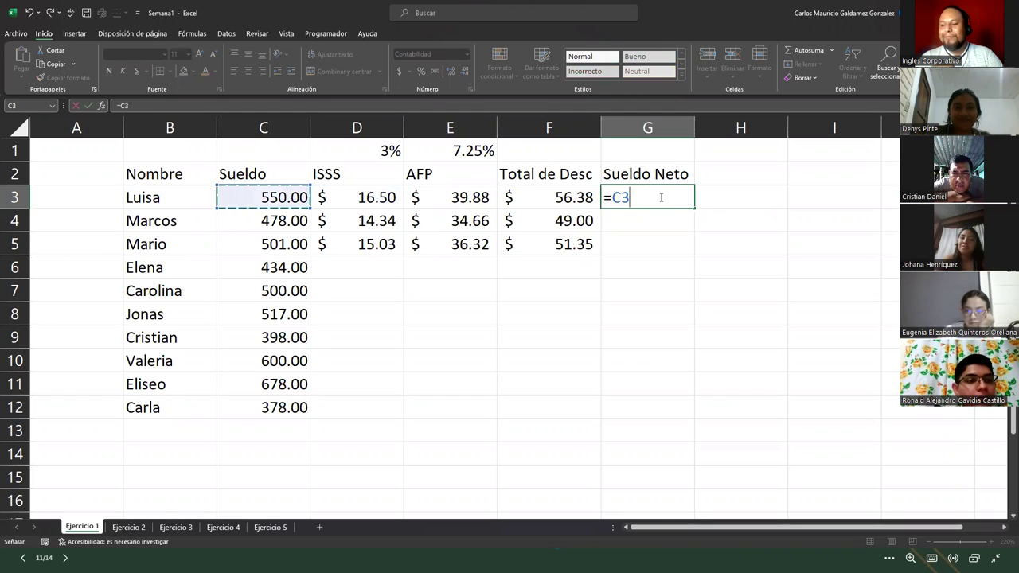
text(-)
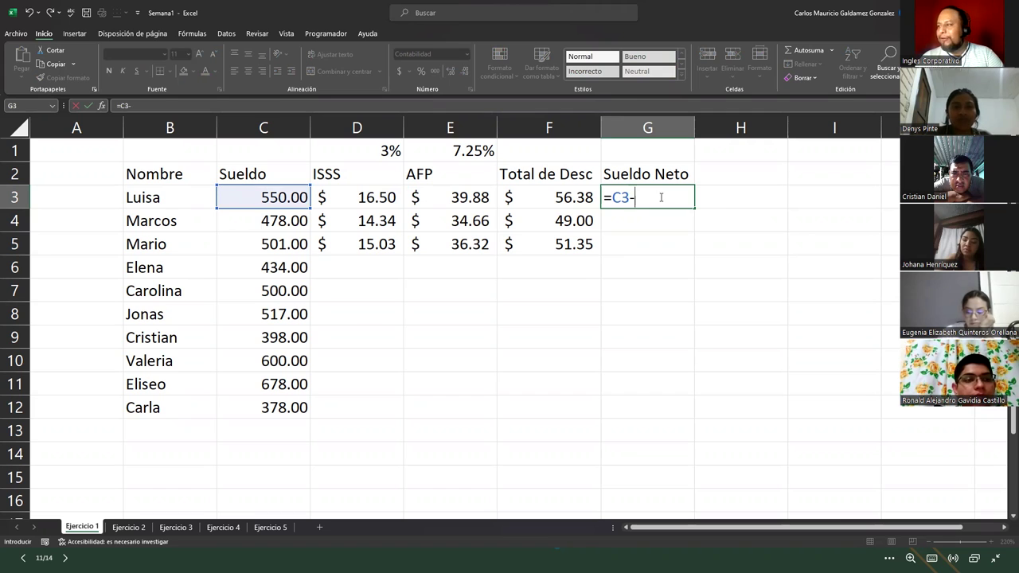
key(Left)
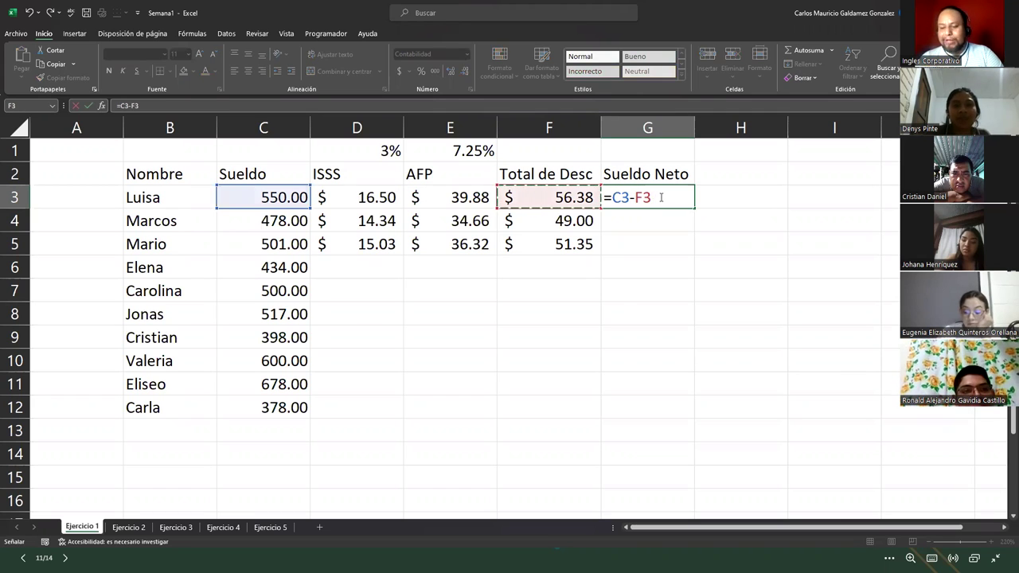
key(Return)
click(661, 196)
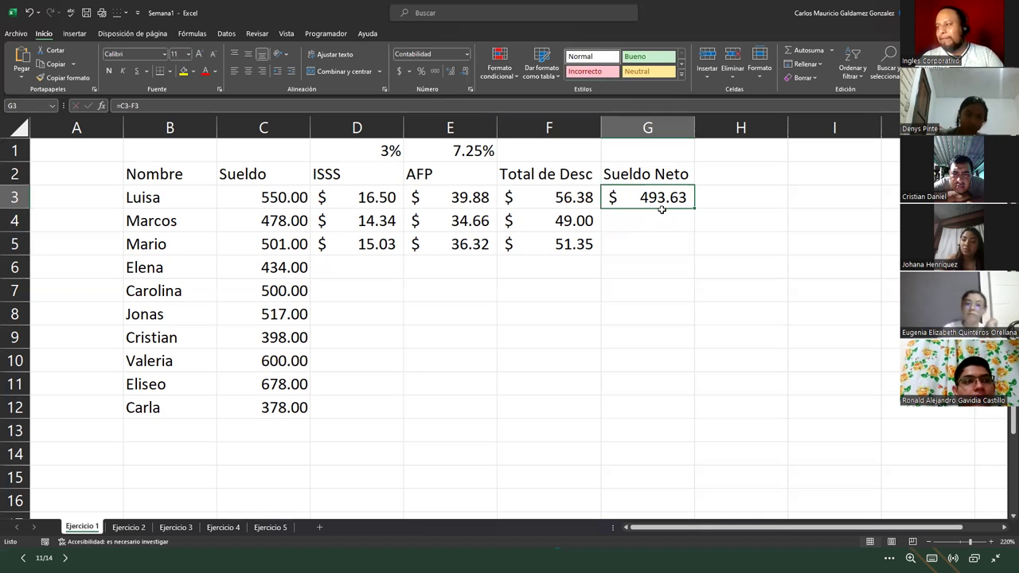
- Calculate the second employee's net salary in G4 with the formula =C4-F4
click(662, 211)
text(=)
key(Left)
key(Left)
key(Left)
key(Left)
text(-)
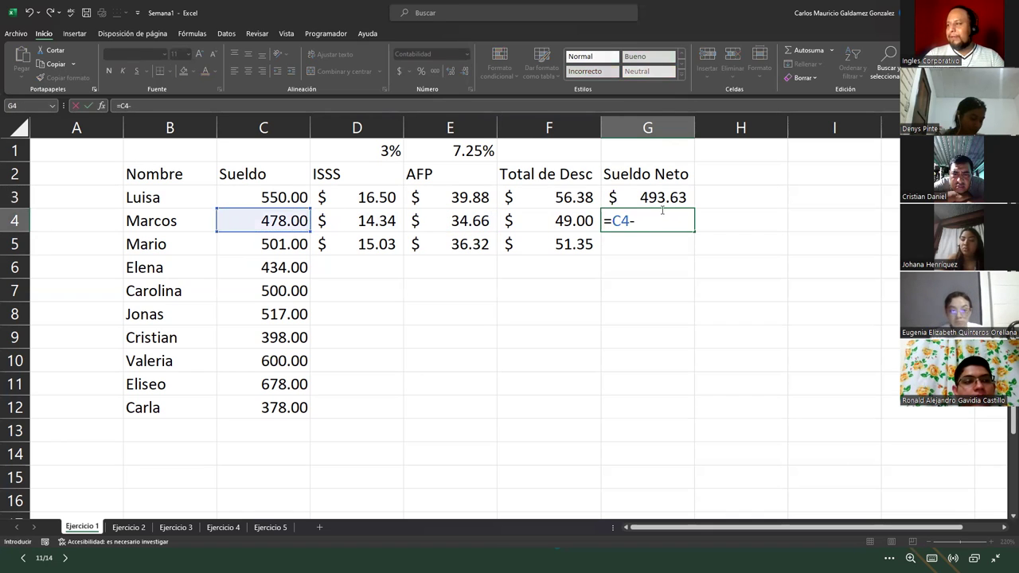
key(Left)
key(Return)
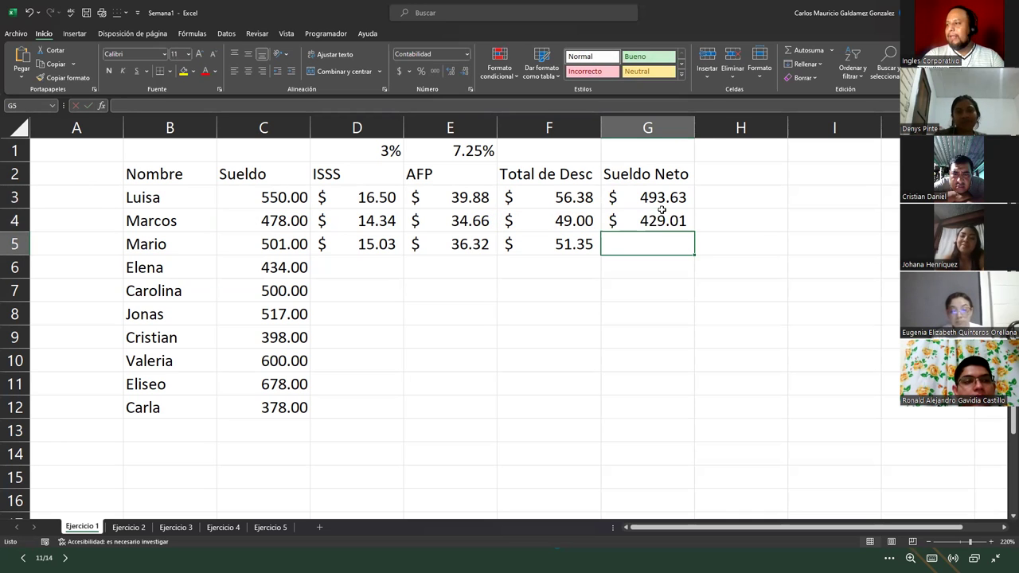
- Calculate the third employee's net salary in G5 with the formula =C5-F5
text(=)
key(Left)
key(Left)
key(Left)
key(Left)
text(-)
key(Left)
key(Left)
key(Right)
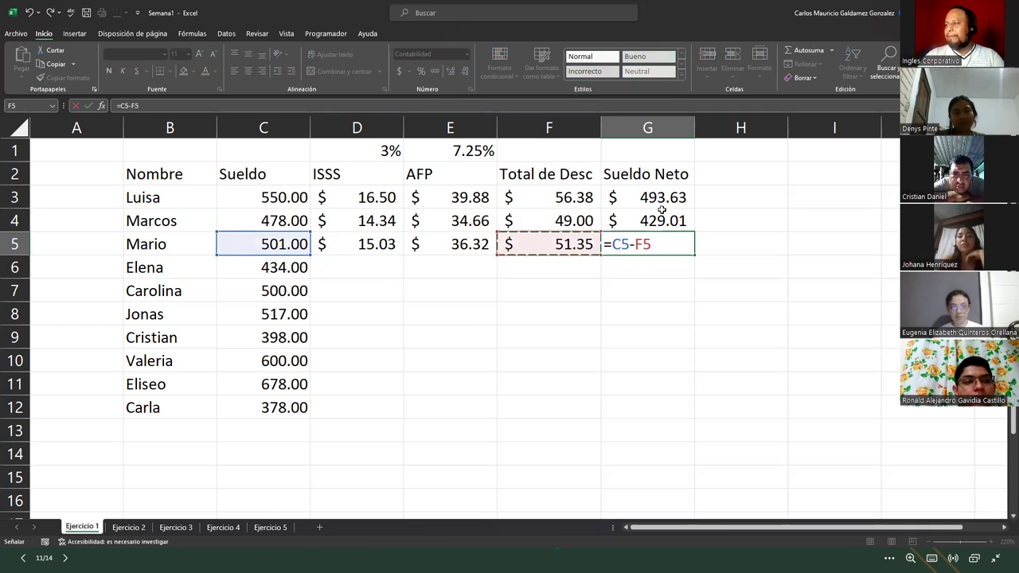
key(Return)
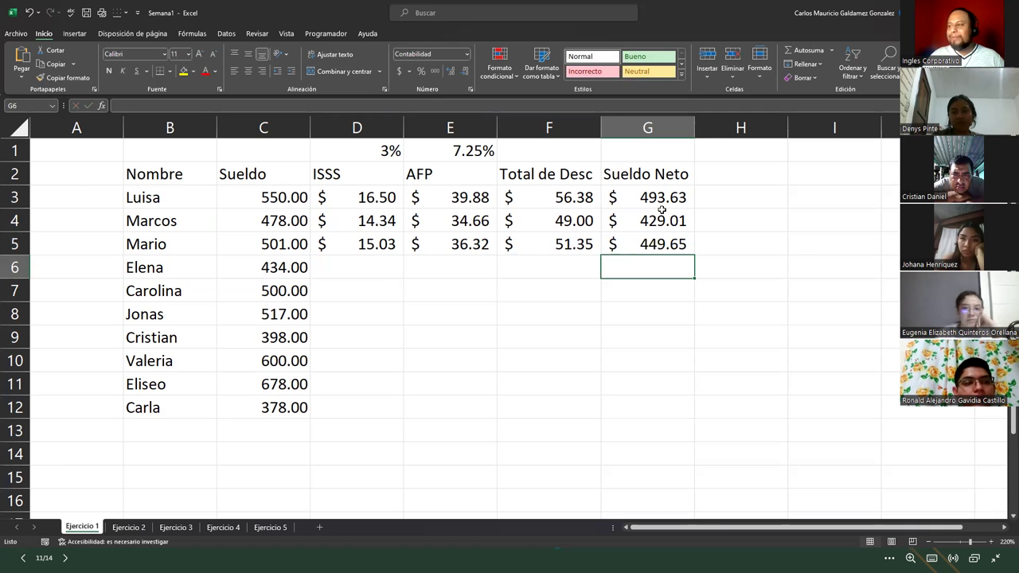
- Apply all borders (Todos los bordes) to the payroll table in B2:G12, leaving out the percentages in row 1
drag(379, 267, 668, 397)
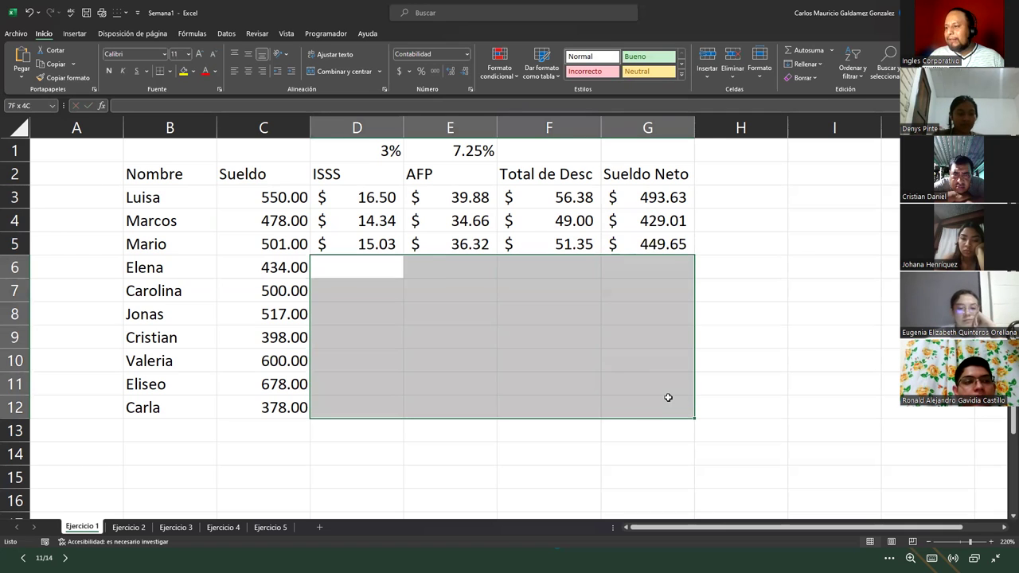
drag(182, 168, 645, 398)
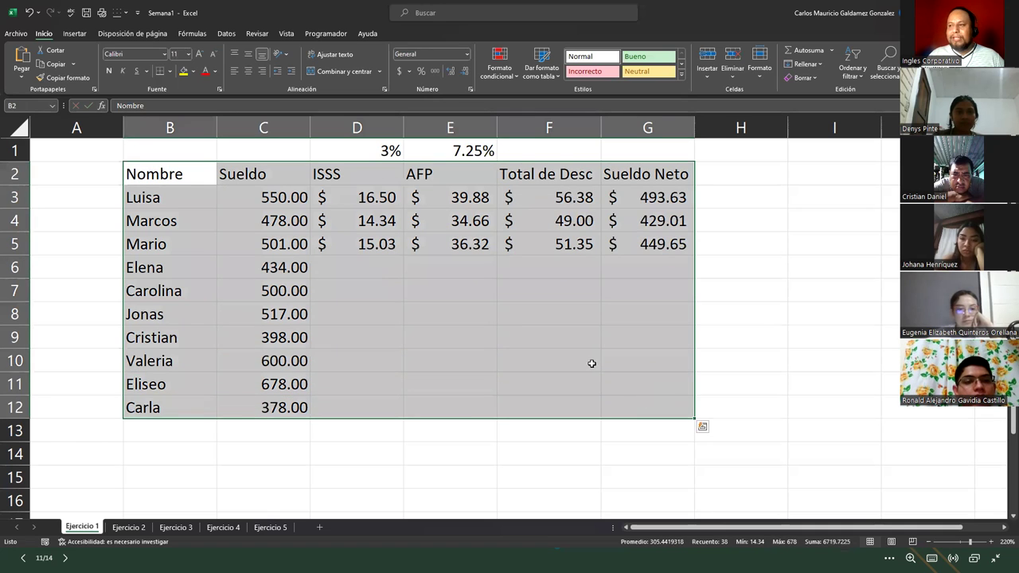
click(170, 72)
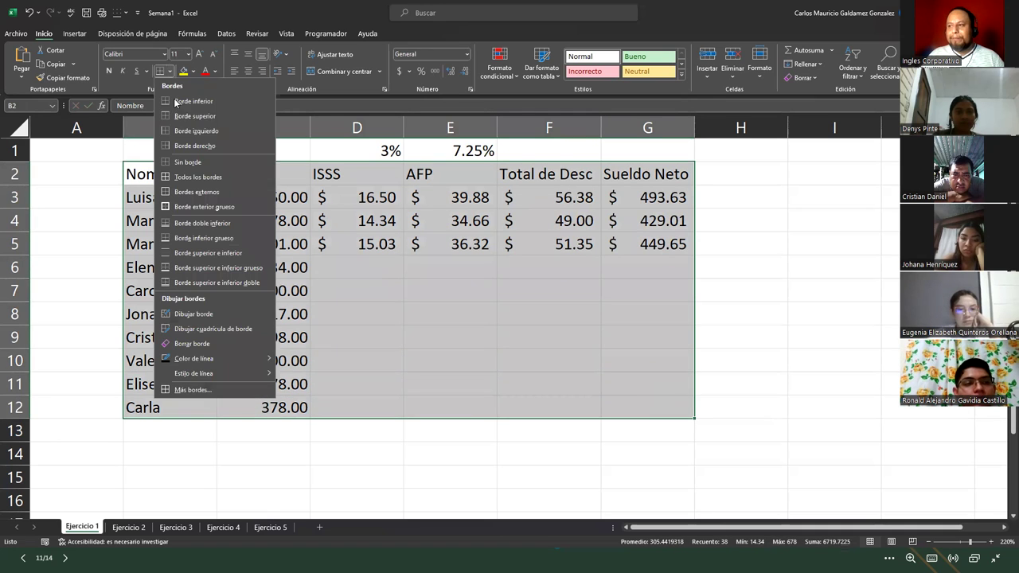
click(198, 177)
click(458, 301)
drag(375, 150, 445, 151)
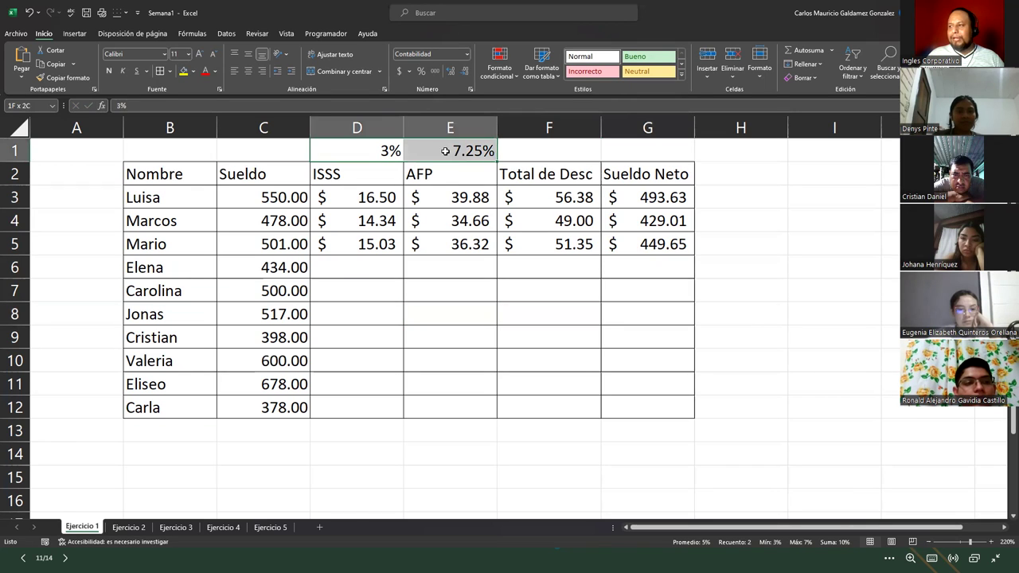
click(402, 310)
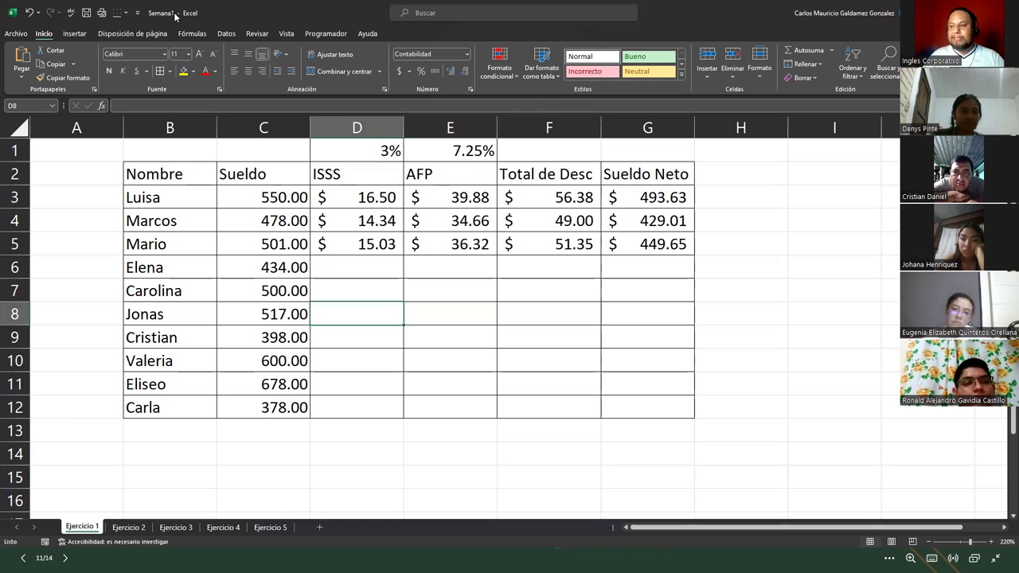
double_click(90, 529)
click(95, 526)
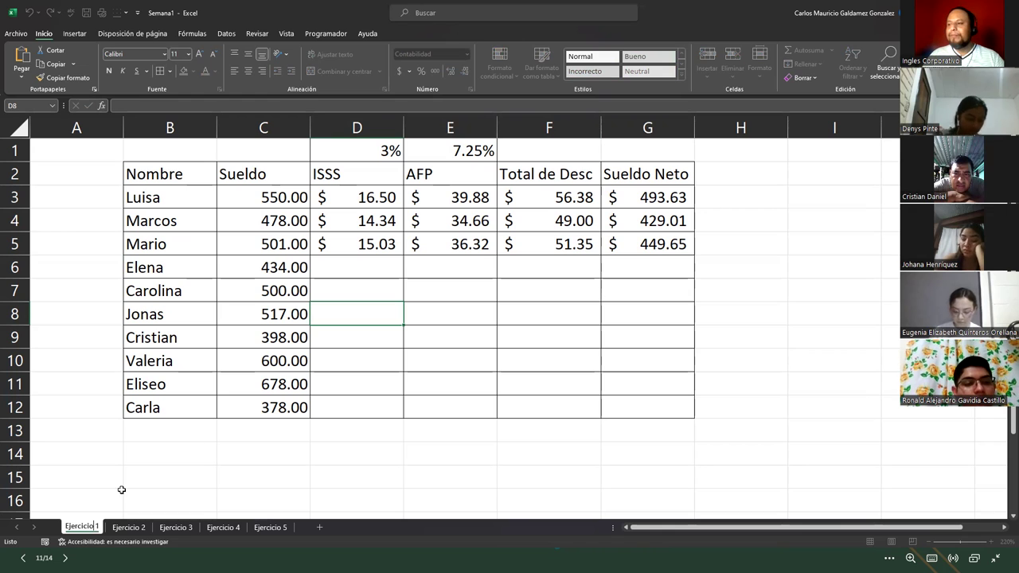
click(350, 253)
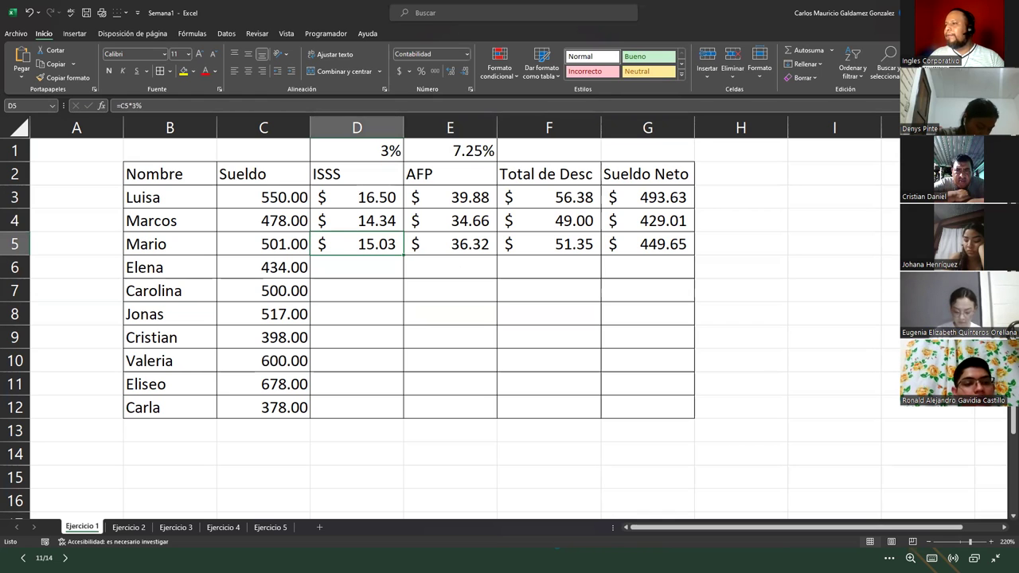
- Leave the Semana1 workbook and switch back to the presentation's Demostración slide
click(942, 13)
click(827, 102)
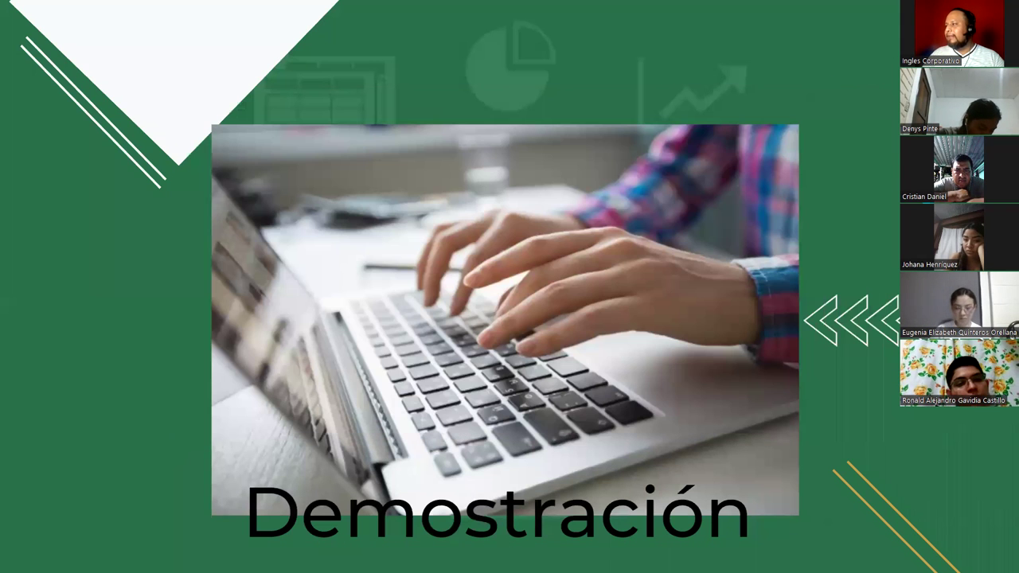
- Advance the presentation from the Demostración slide to the Preguntas slide
key(Right)
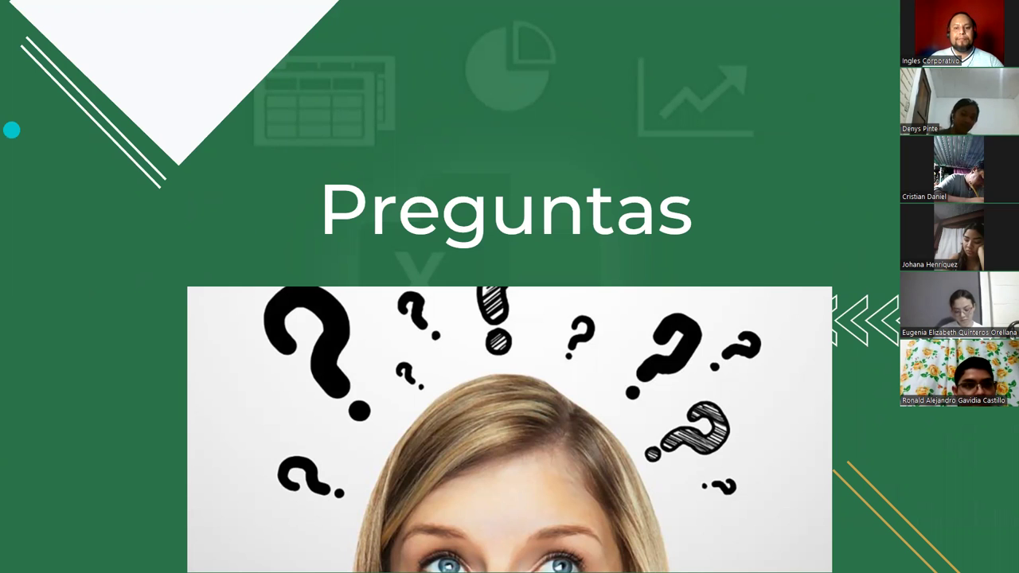
key(alt+Tab)
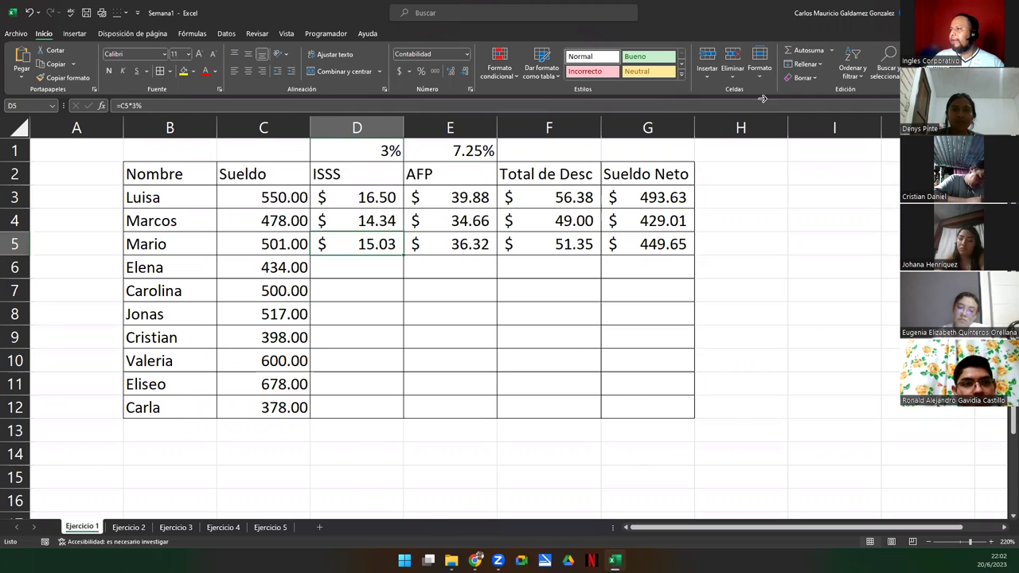
key(alt+Tab)
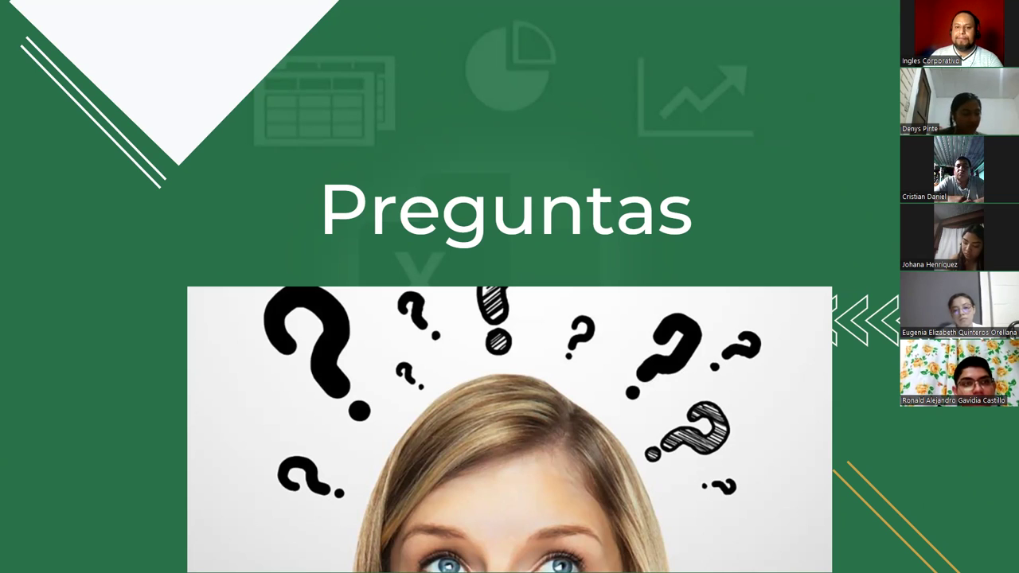
- Switch to the Semana1 workbook and examine the first employee's ISSS, AFP, total deductions and net salary formulas in D3, E3, F3 and G3
key(alt+Tab)
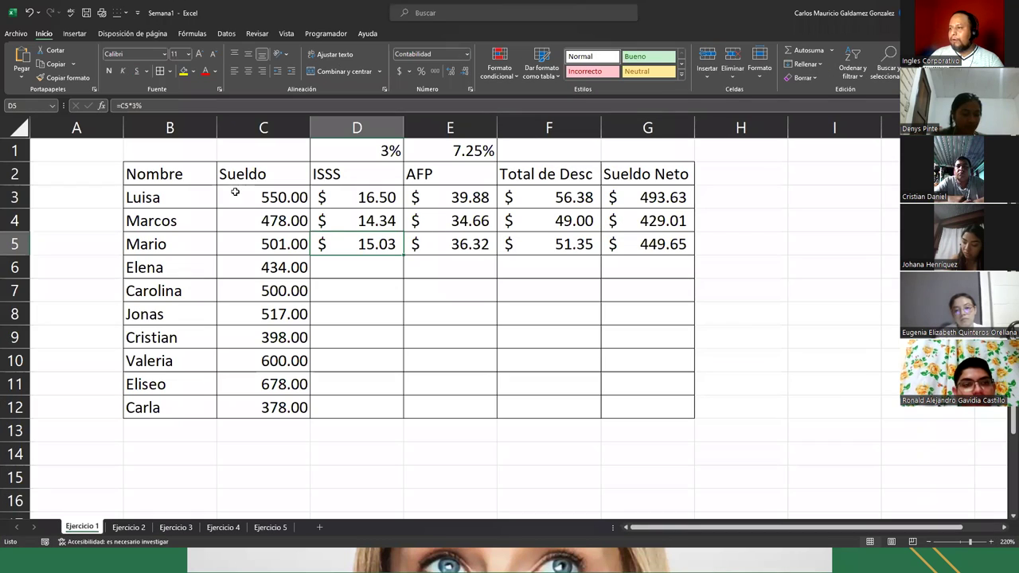
double_click(351, 198)
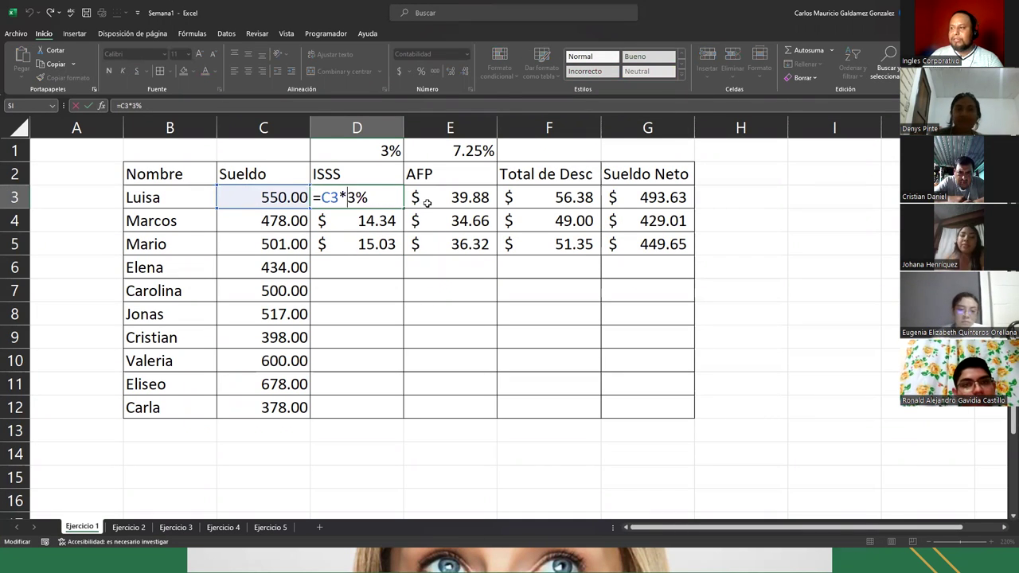
click(450, 196)
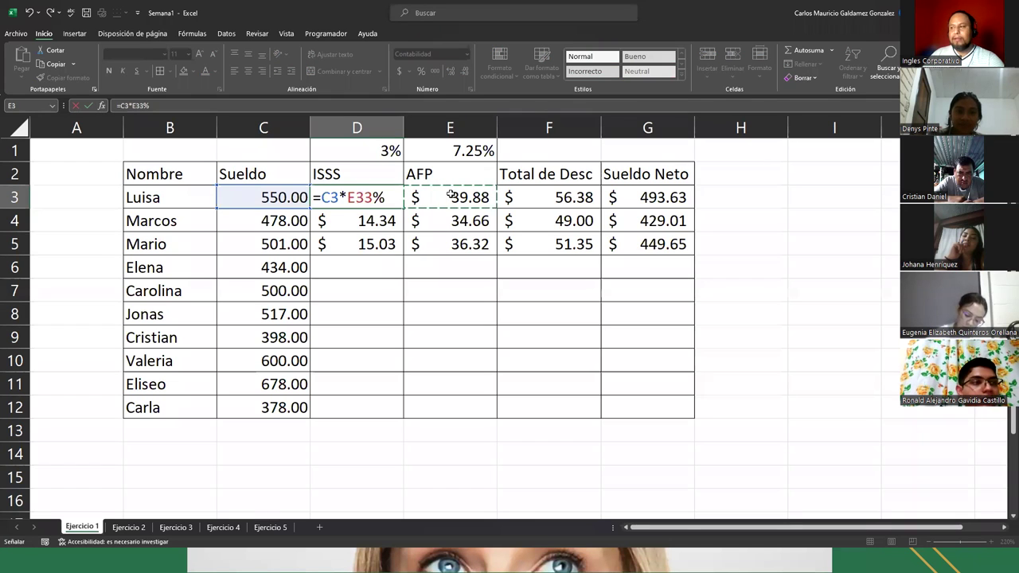
key(Escape)
double_click(450, 196)
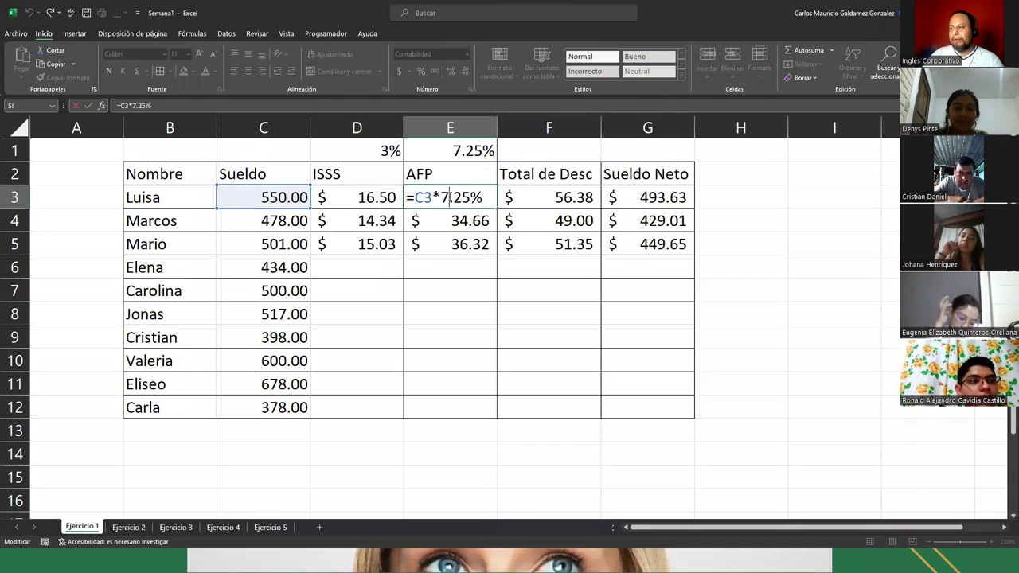
click(550, 198)
double_click(550, 198)
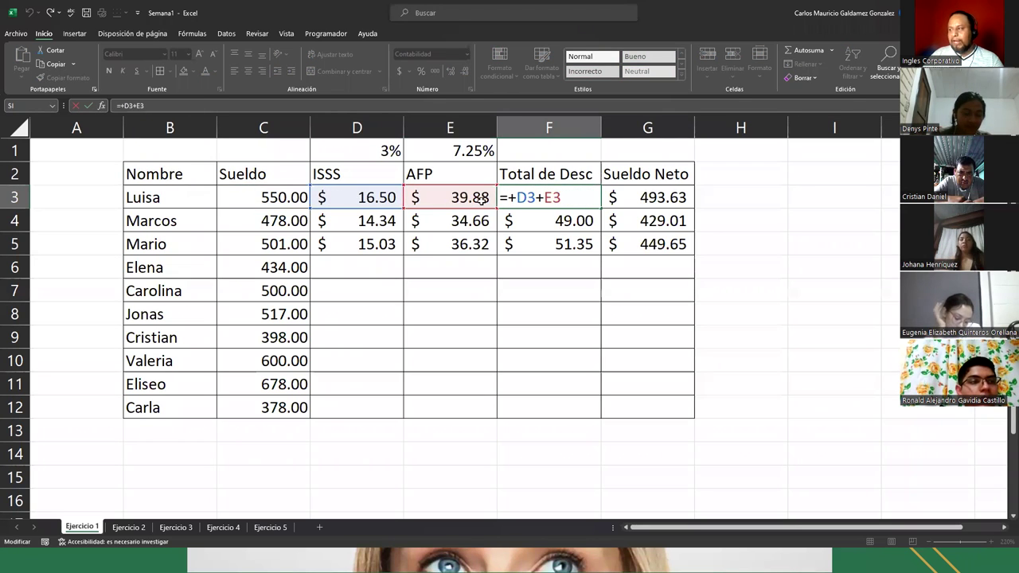
click(640, 196)
double_click(642, 196)
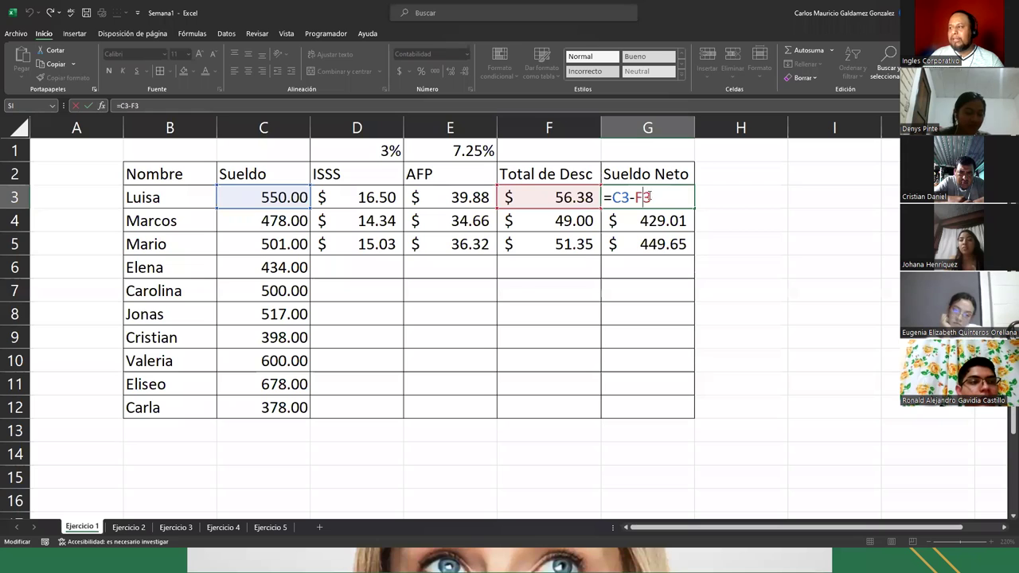
key(Return)
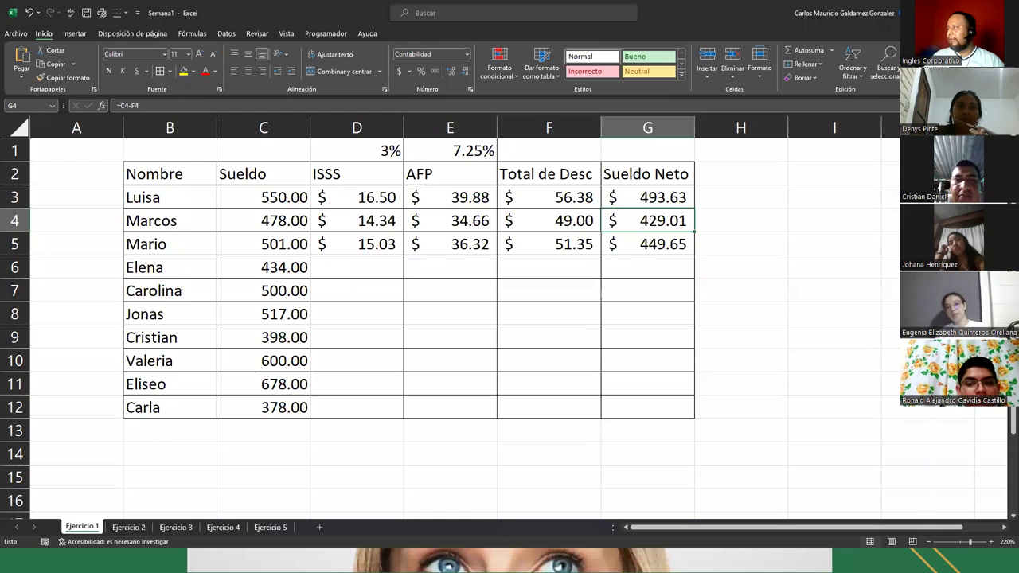
- Switch back to the browser with the presentation and load the online.inglescorporativo.net course dashboard in a new tab
key(alt+Tab)
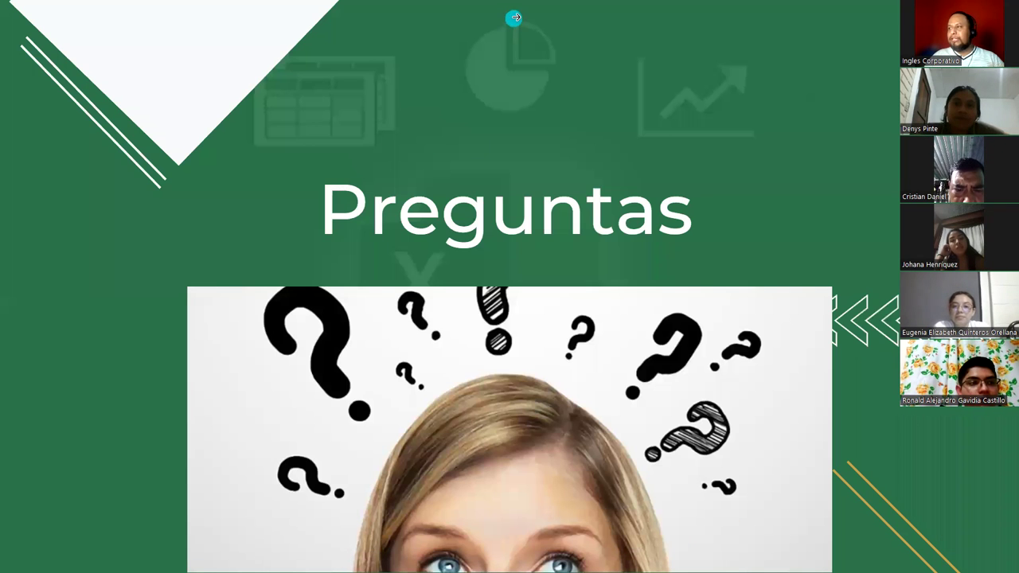
click(509, 37)
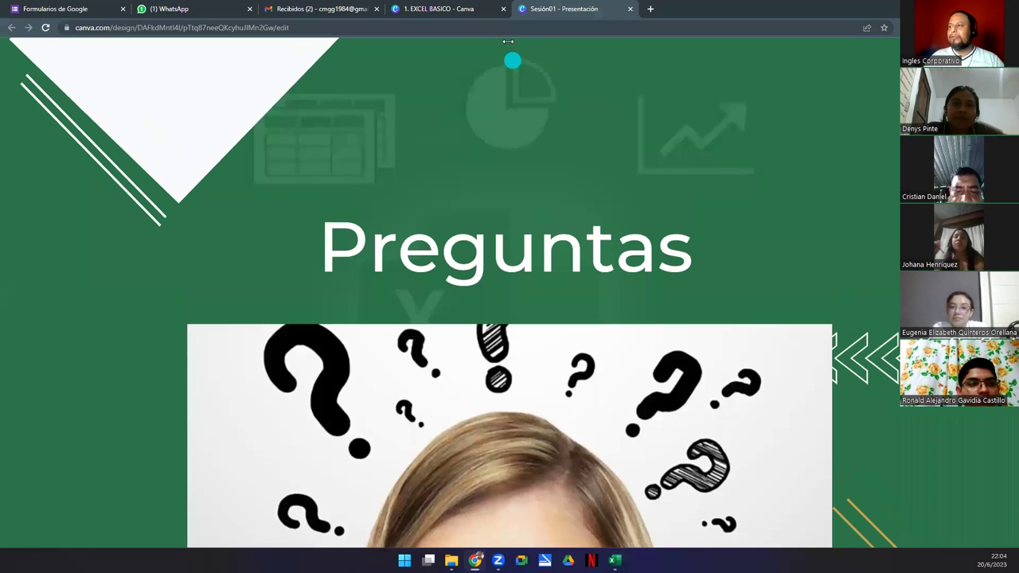
click(650, 9)
text(onli)
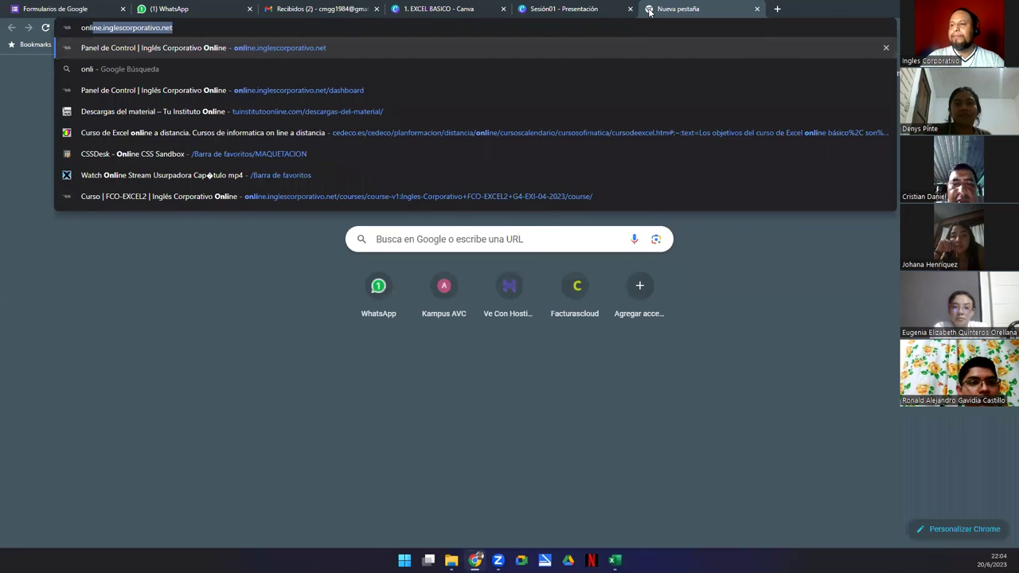
key(Return)
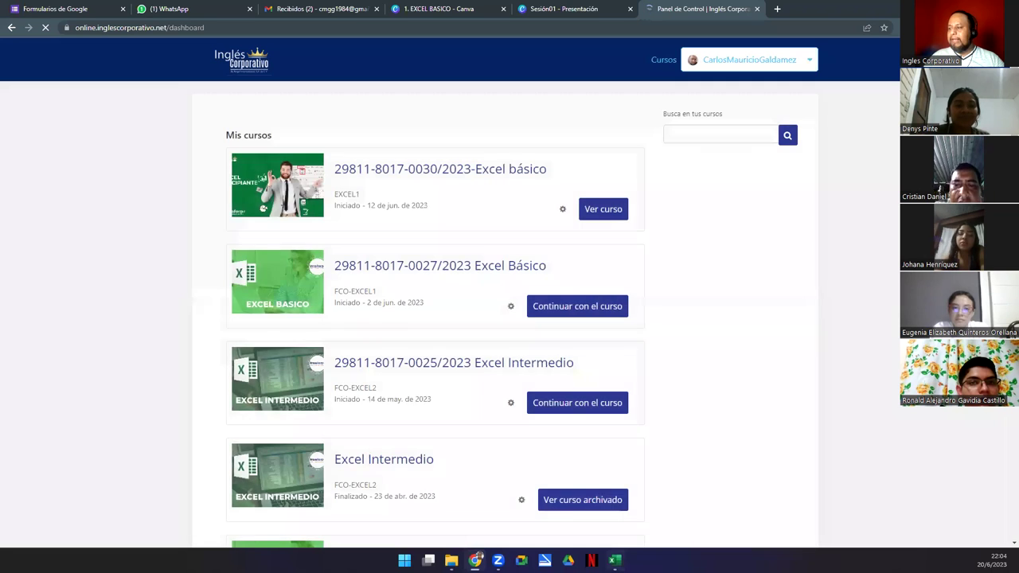
- Switch to the Semana1 workbook in Excel and save it
click(615, 560)
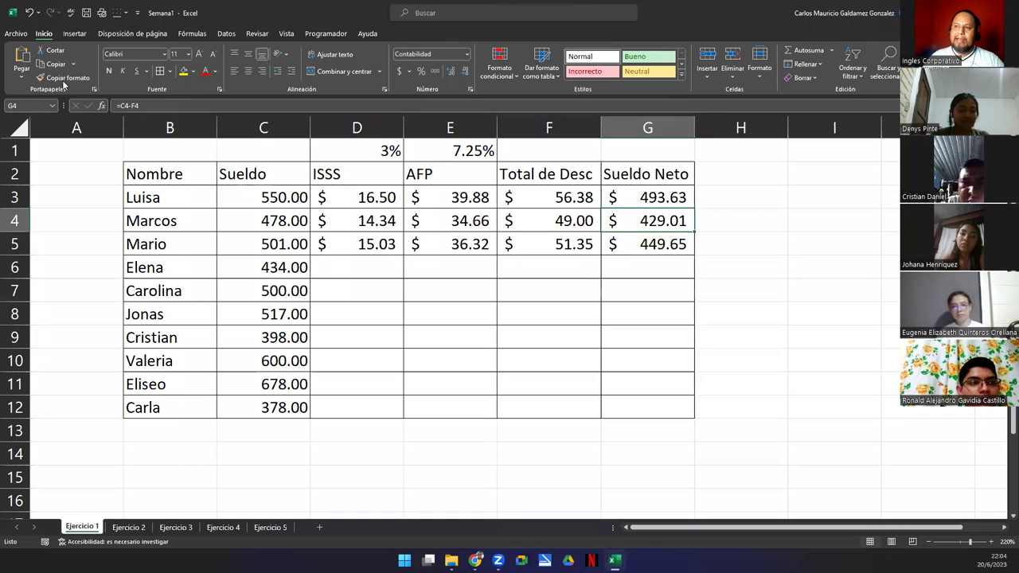
click(18, 34)
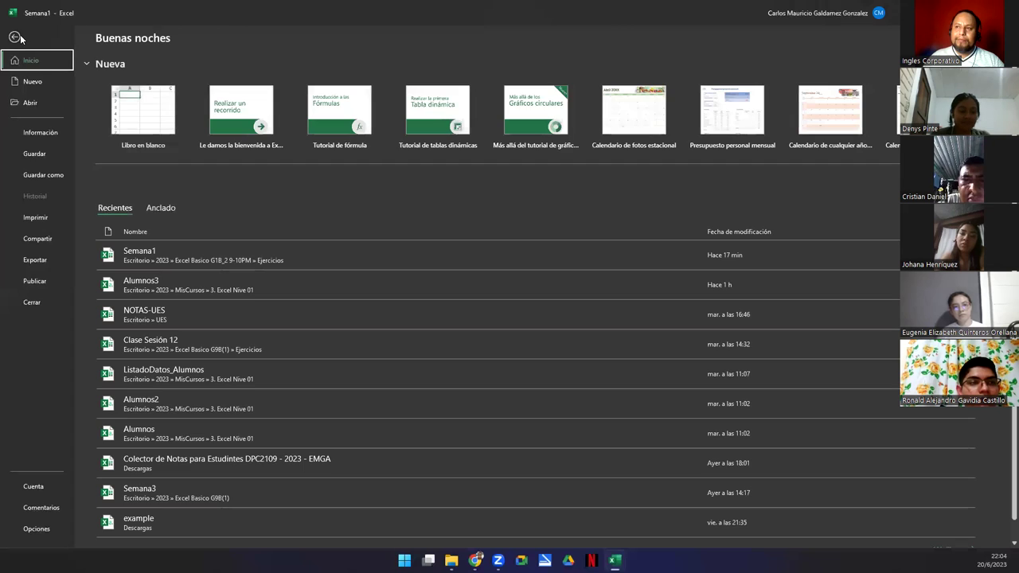
click(46, 158)
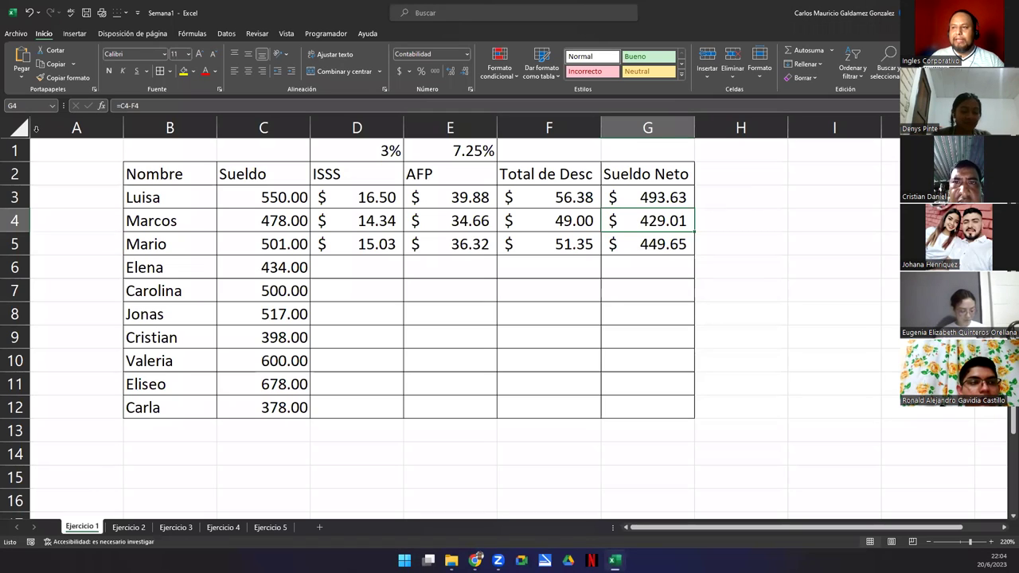
- Save the workbook through Save As under the name Semana1, type Libro de Excel, in the Ejercicios folder
click(16, 33)
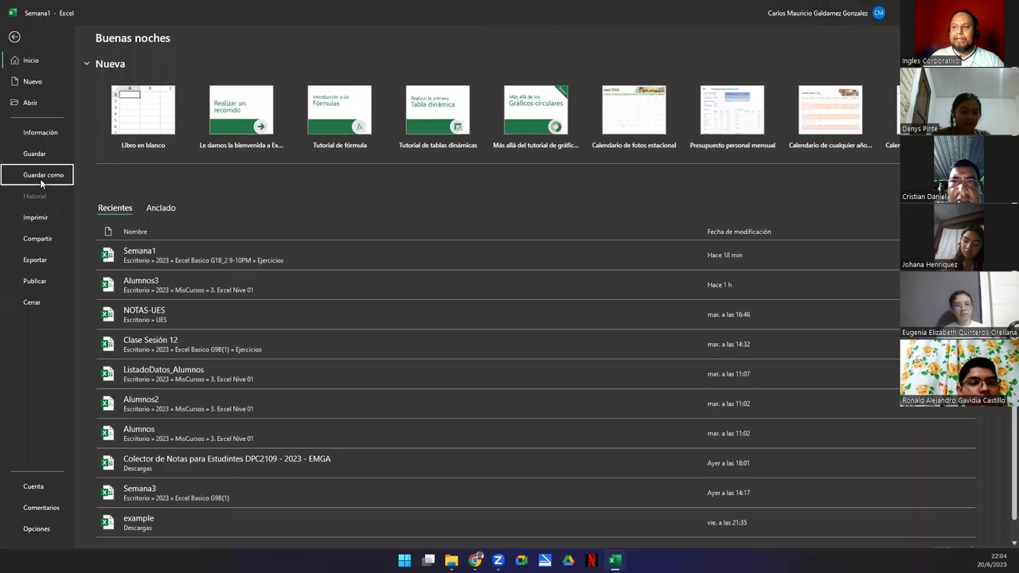
click(42, 177)
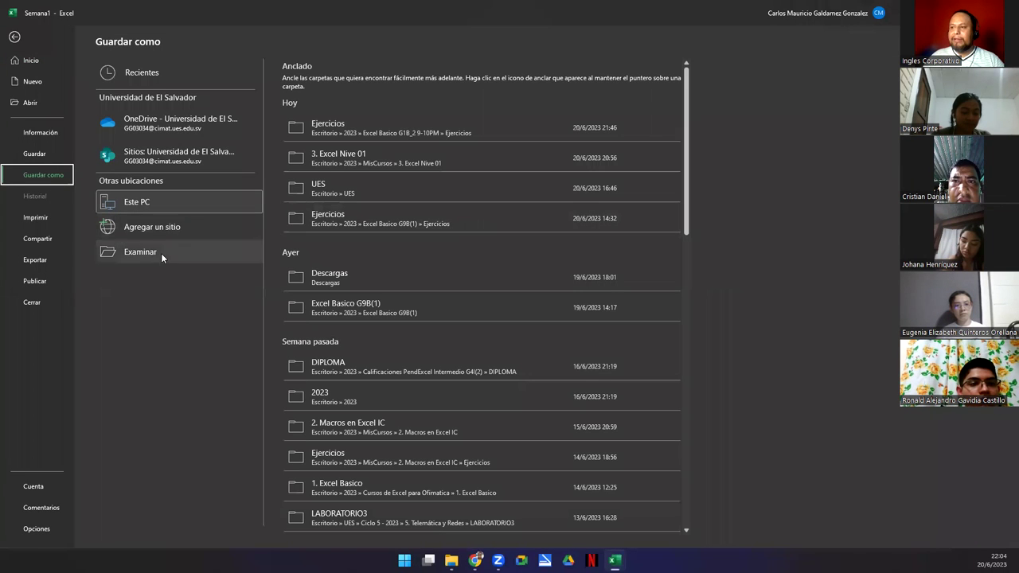
click(160, 254)
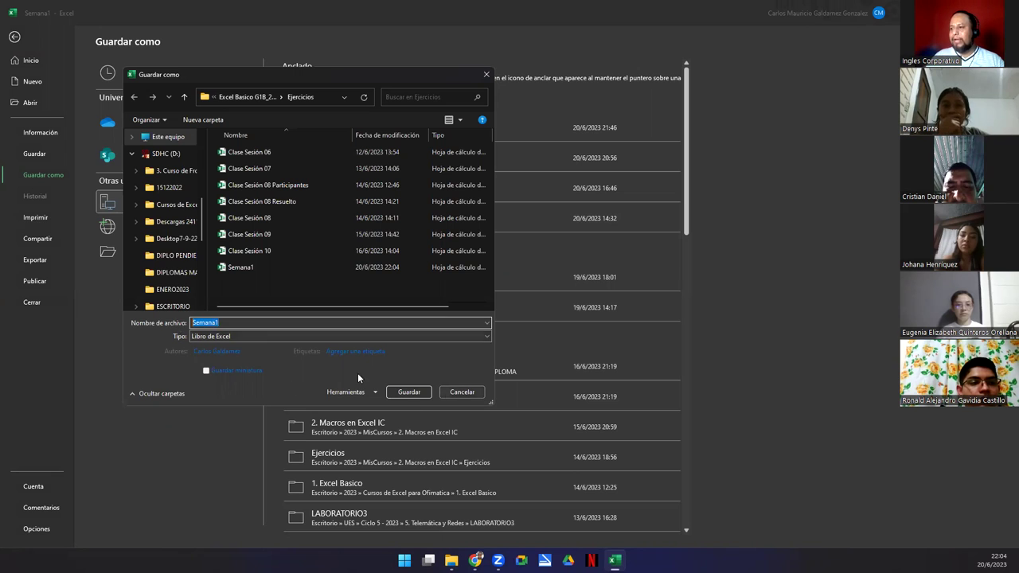
click(408, 391)
click(531, 280)
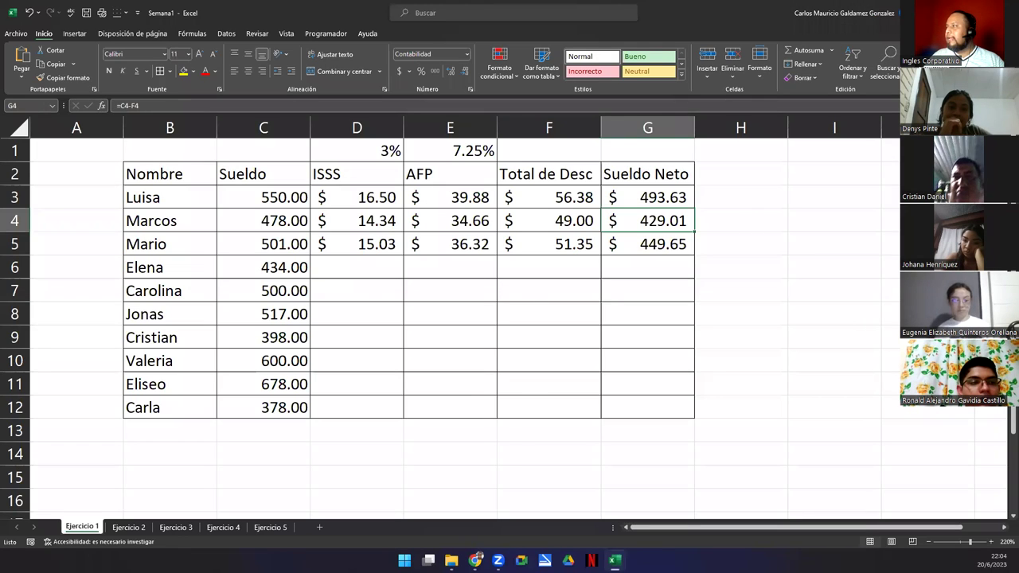
key(alt+Tab)
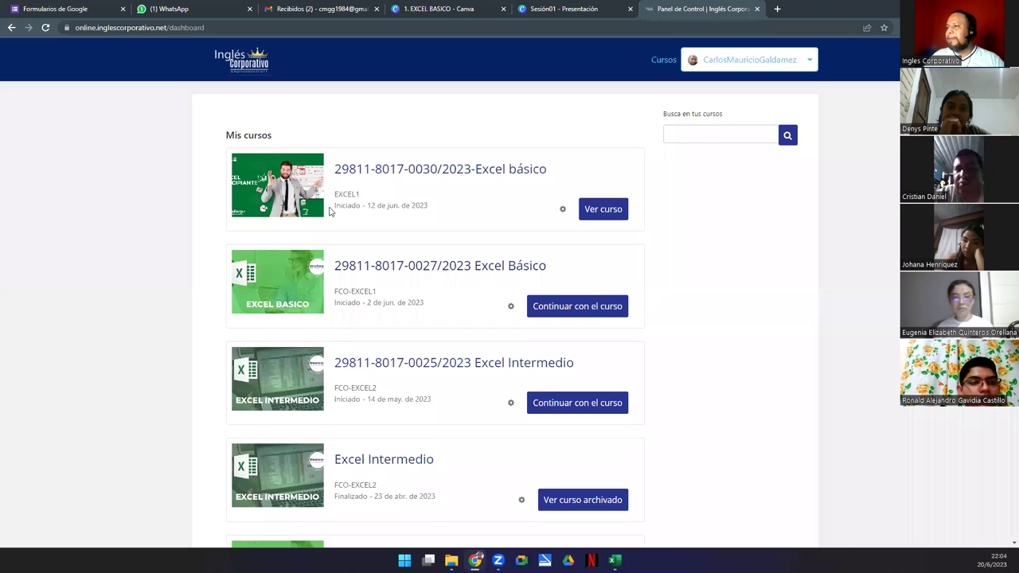
click(374, 168)
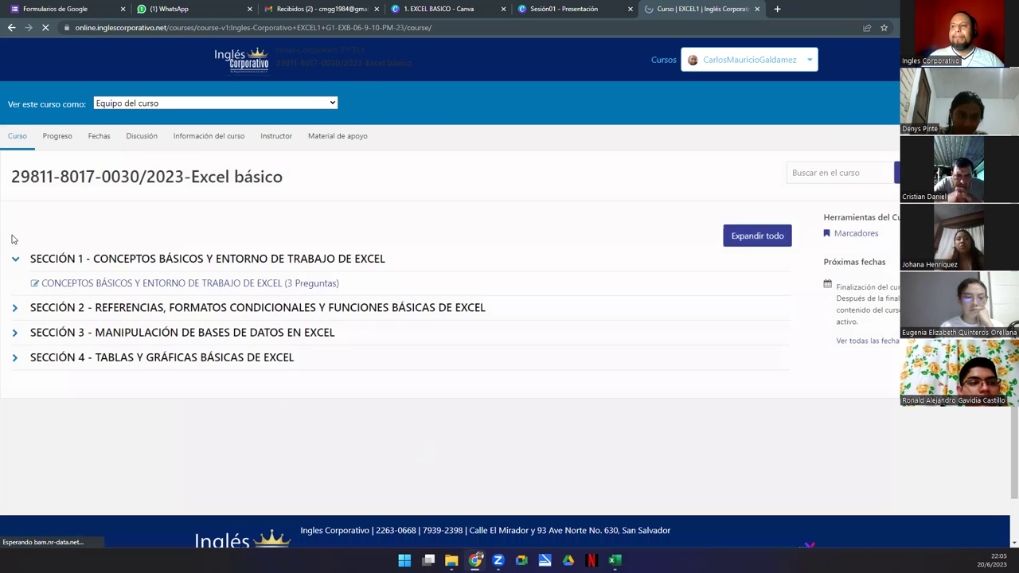
click(56, 141)
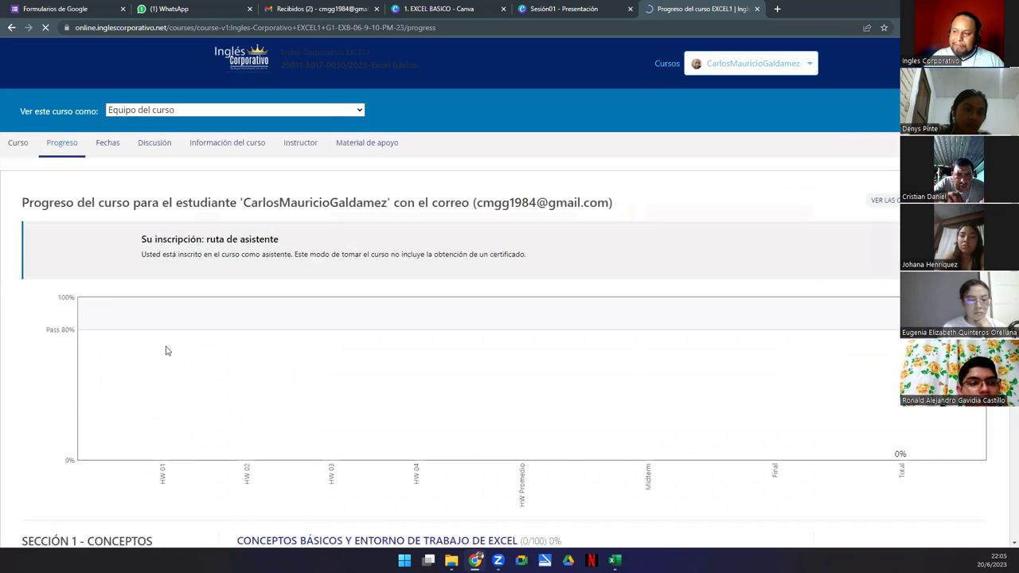
drag(162, 471, 168, 483)
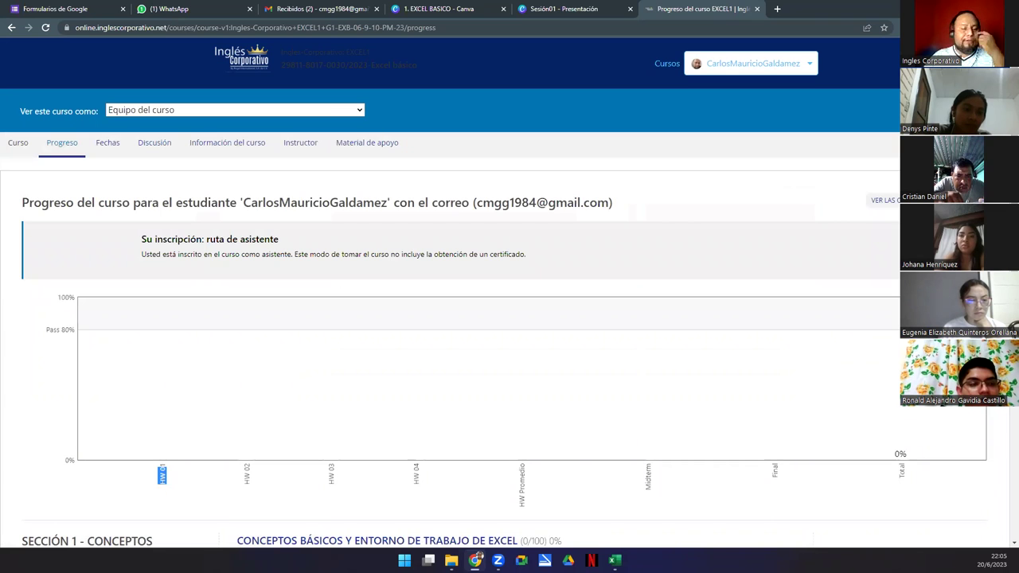
- Annotate the progress chart with rectangles over the HW 01, HW 02, HW 03 and Midterm columns, and mark the 80% pass line at Midterm
key(alt+Tab)
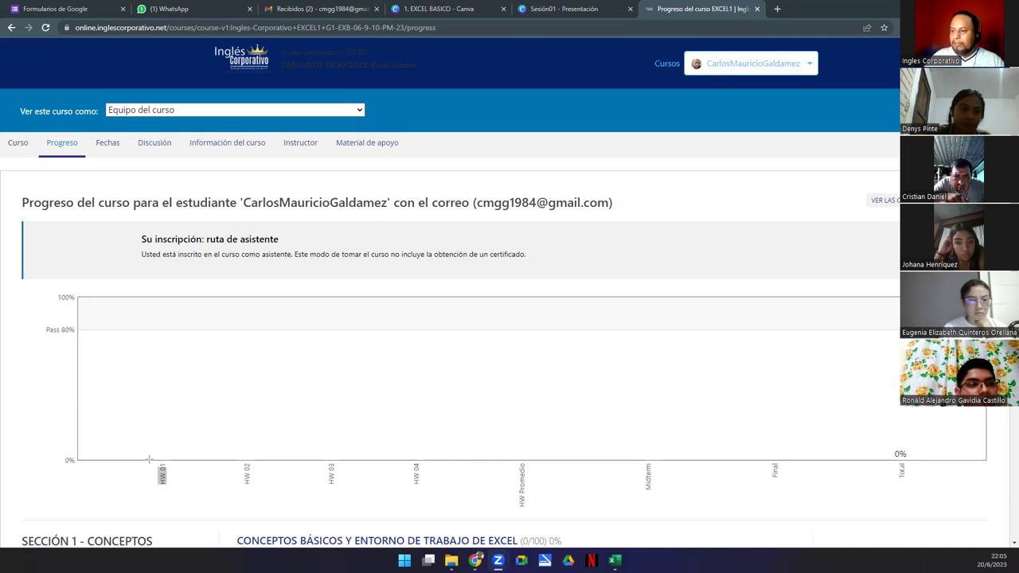
mouse_move(145, 461)
mouse_down()
mouse_move(185, 413)
mouse_move(186, 366)
mouse_move(160, 318)
mouse_move(180, 302)
mouse_up()
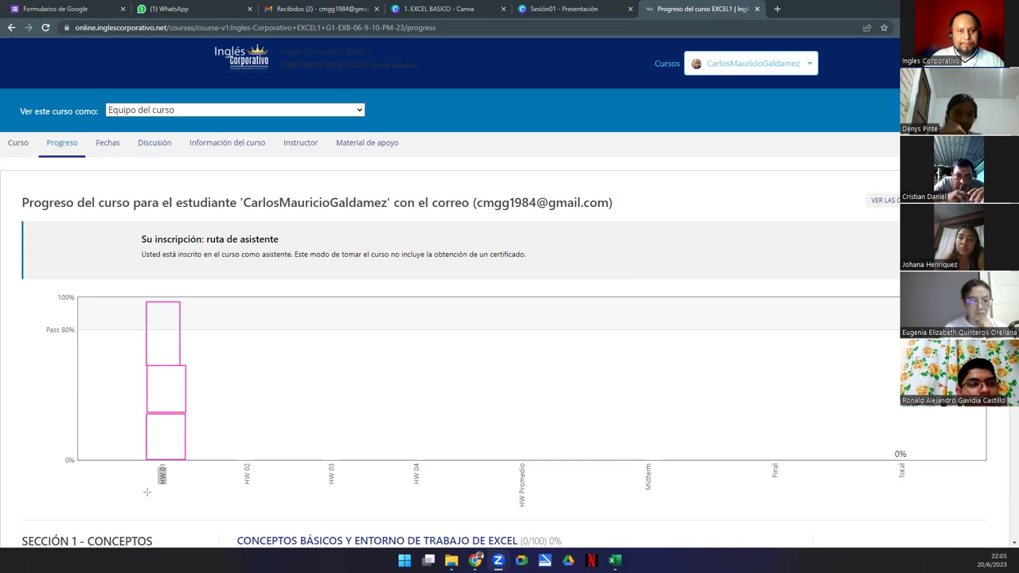
mouse_move(134, 286)
mouse_down()
mouse_move(214, 497)
mouse_move(232, 413)
mouse_up()
drag(257, 320, 291, 283)
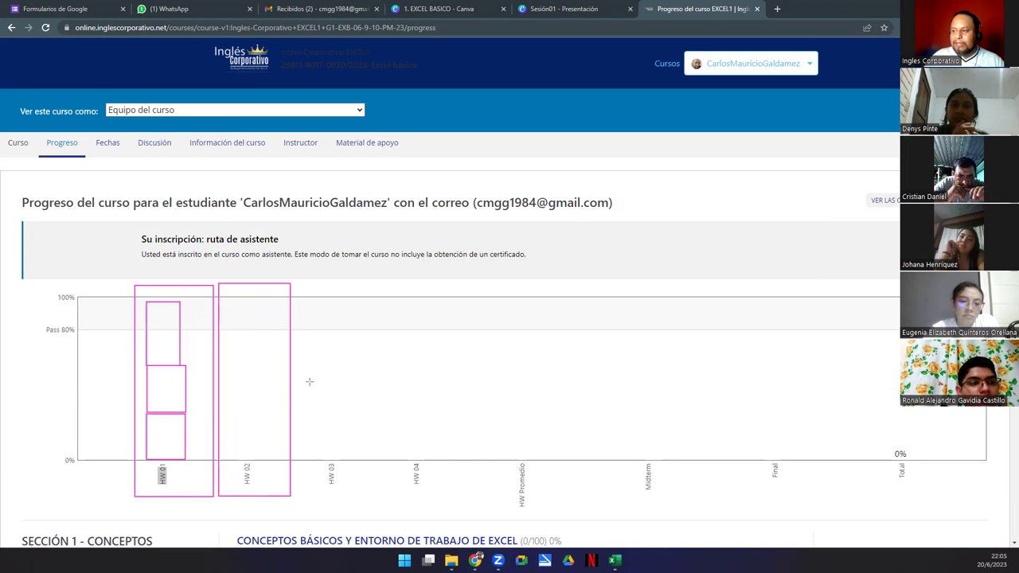
drag(292, 495, 373, 284)
drag(235, 269, 269, 403)
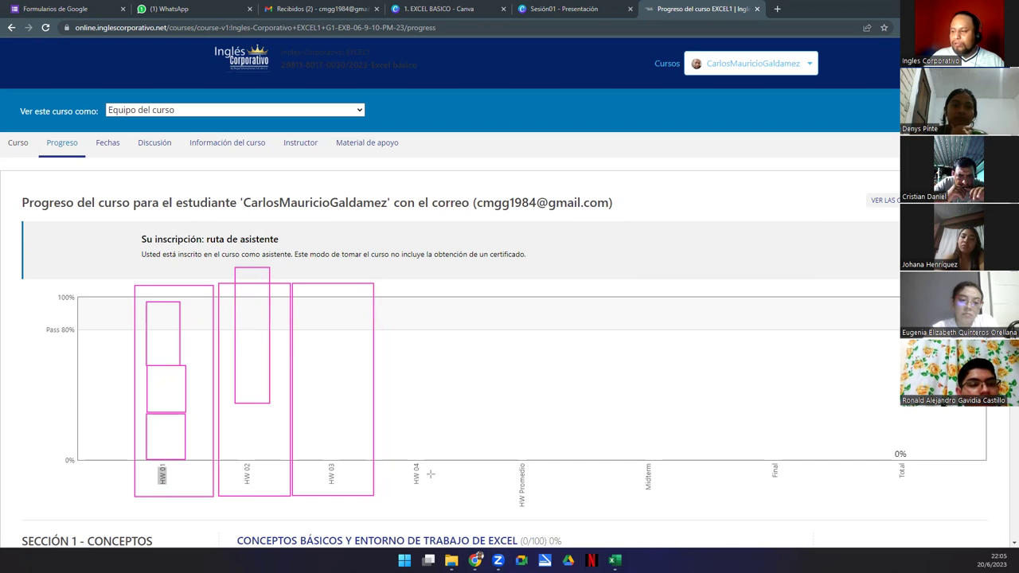
drag(633, 492, 680, 278)
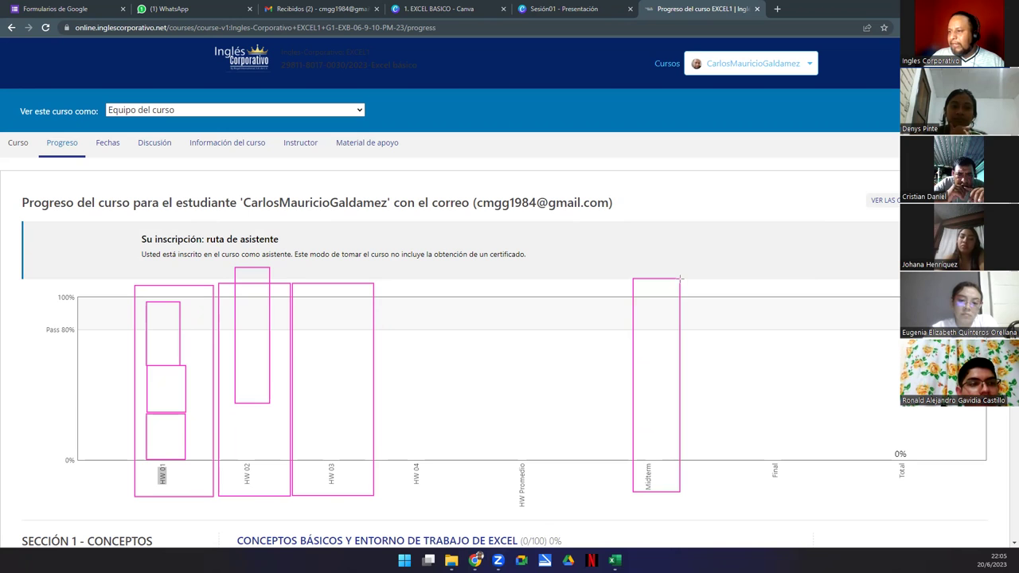
drag(614, 323, 705, 337)
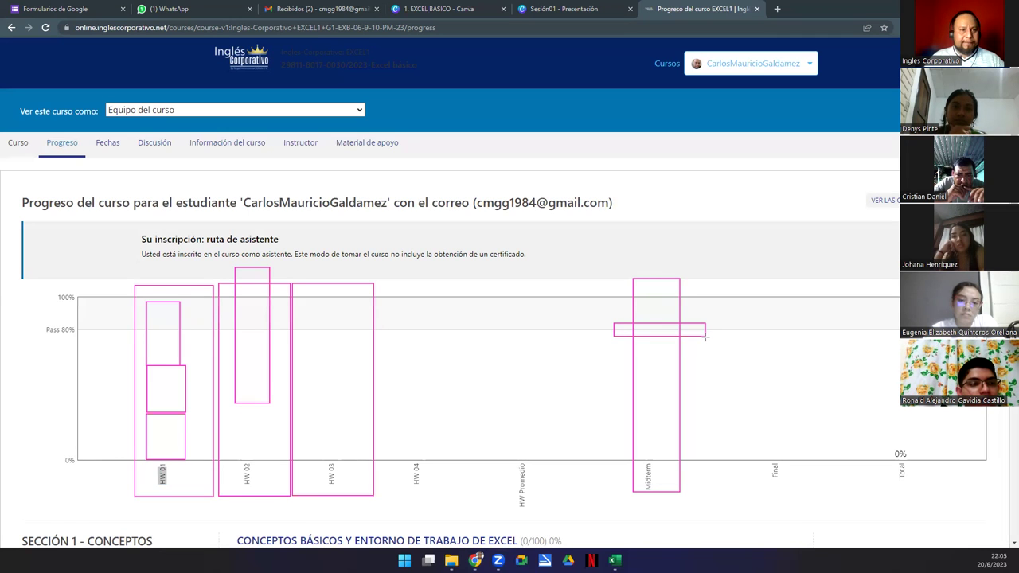